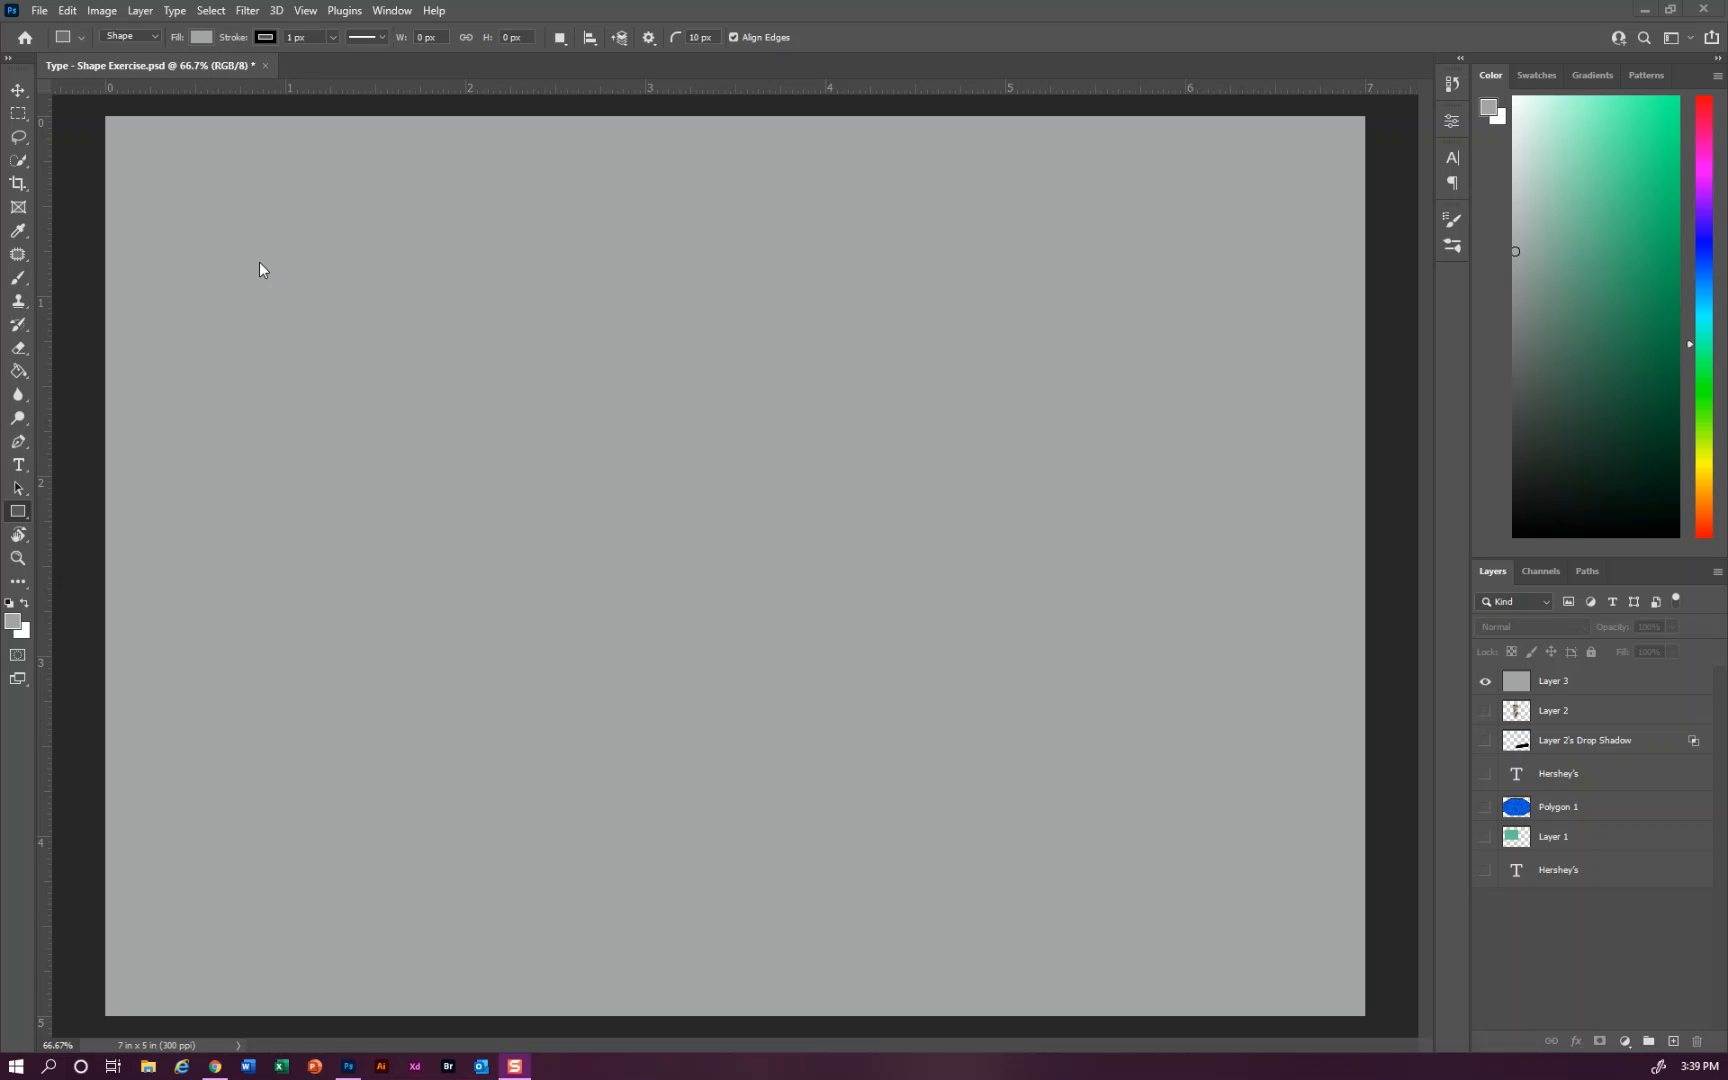
# Add a line of text reading "Hershey's" near the top of the canvas in dark red 711a0c.
pyautogui.click(16, 468)
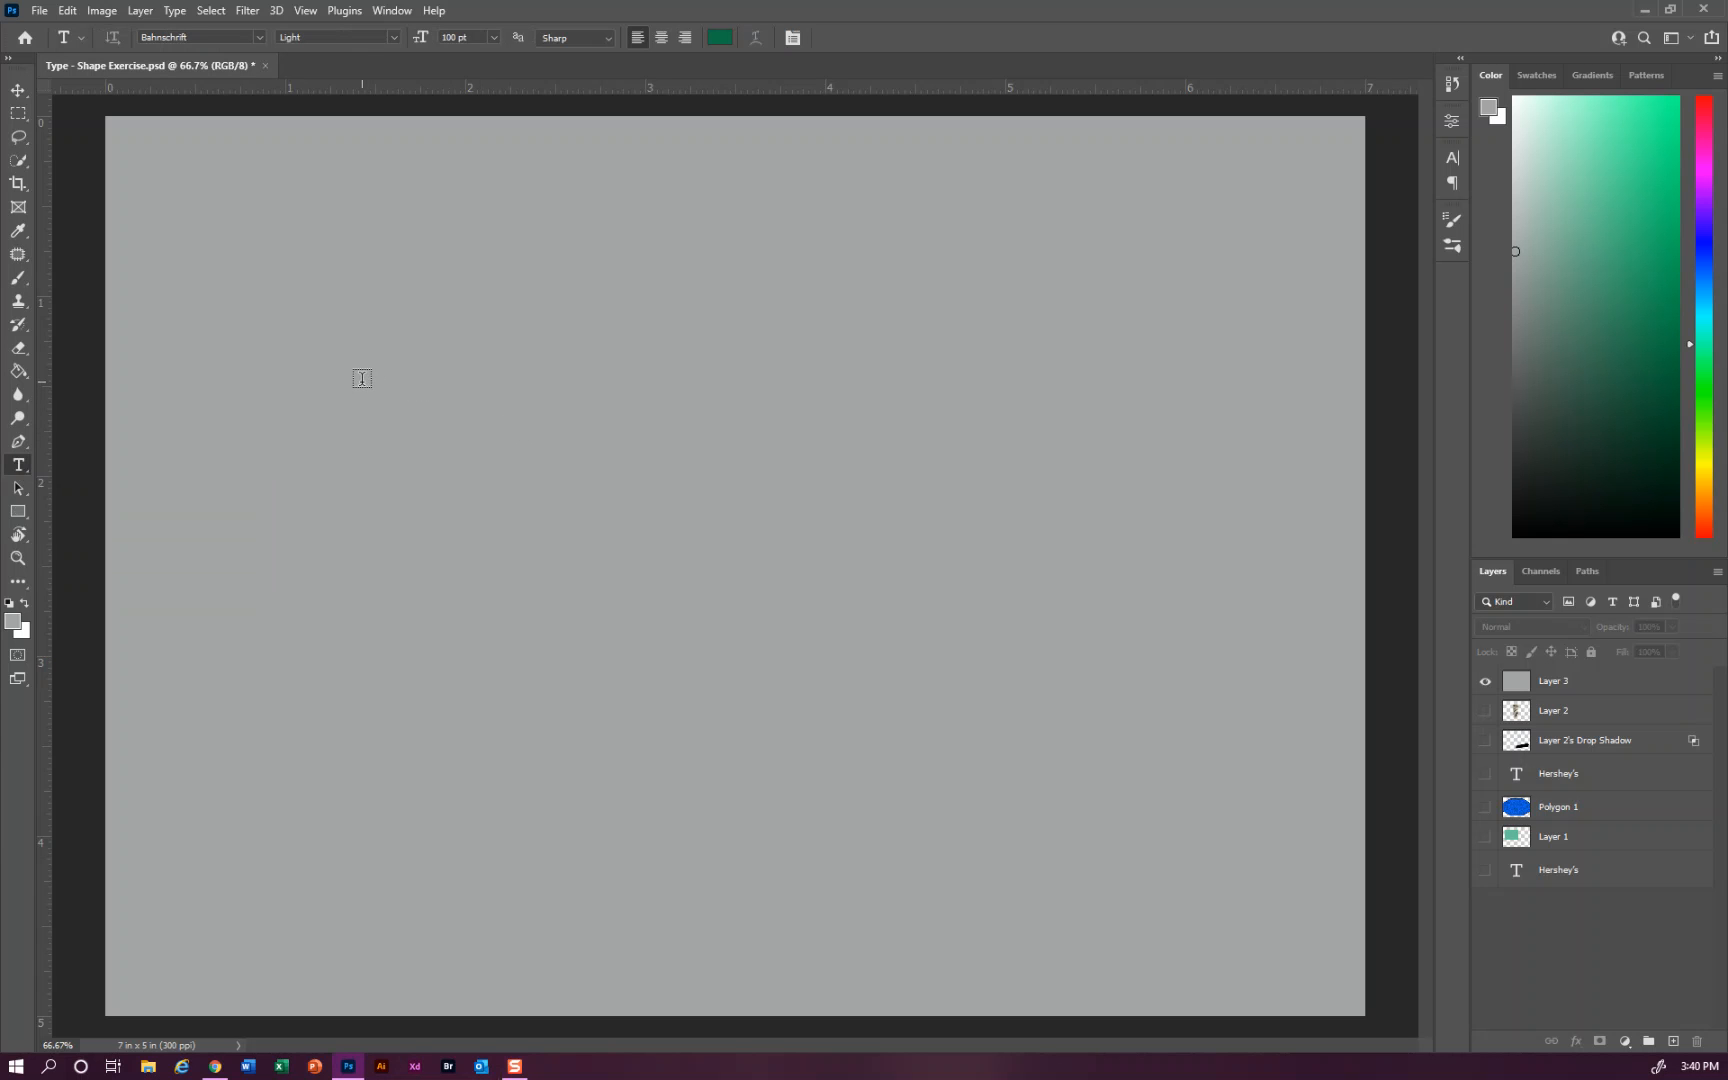
pyautogui.click(252, 325)
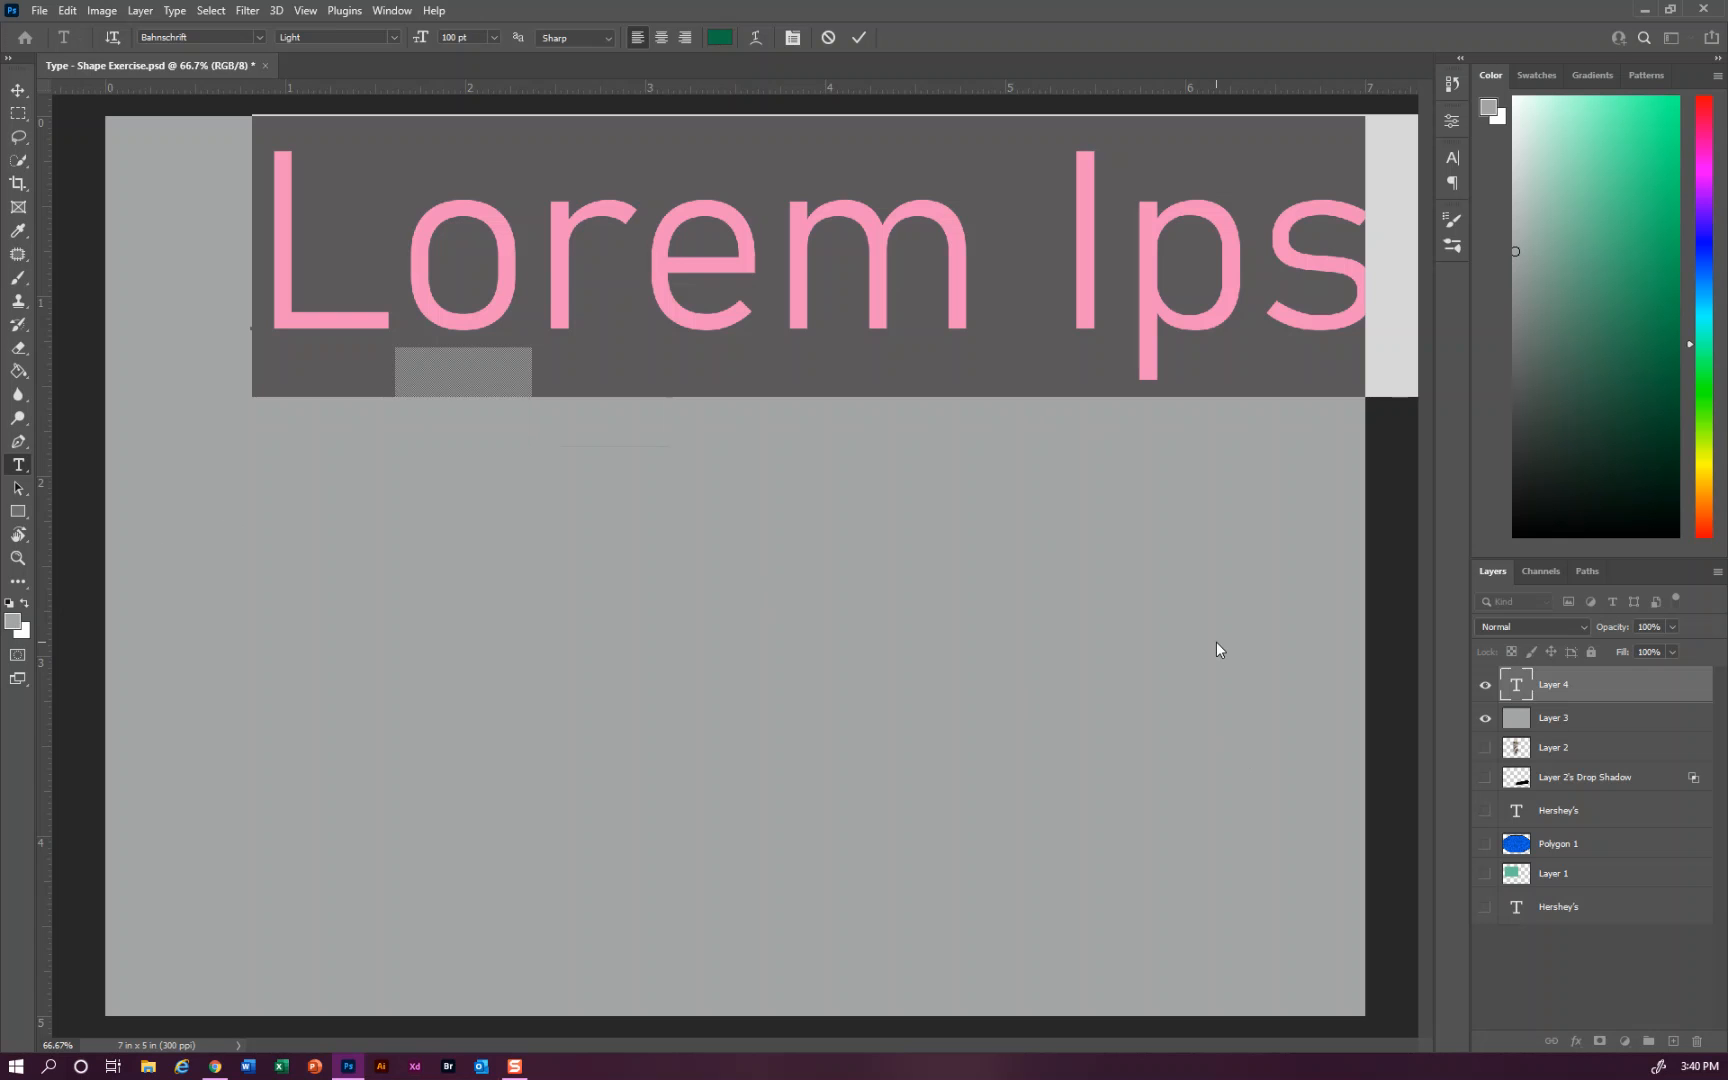
pyautogui.click(722, 39)
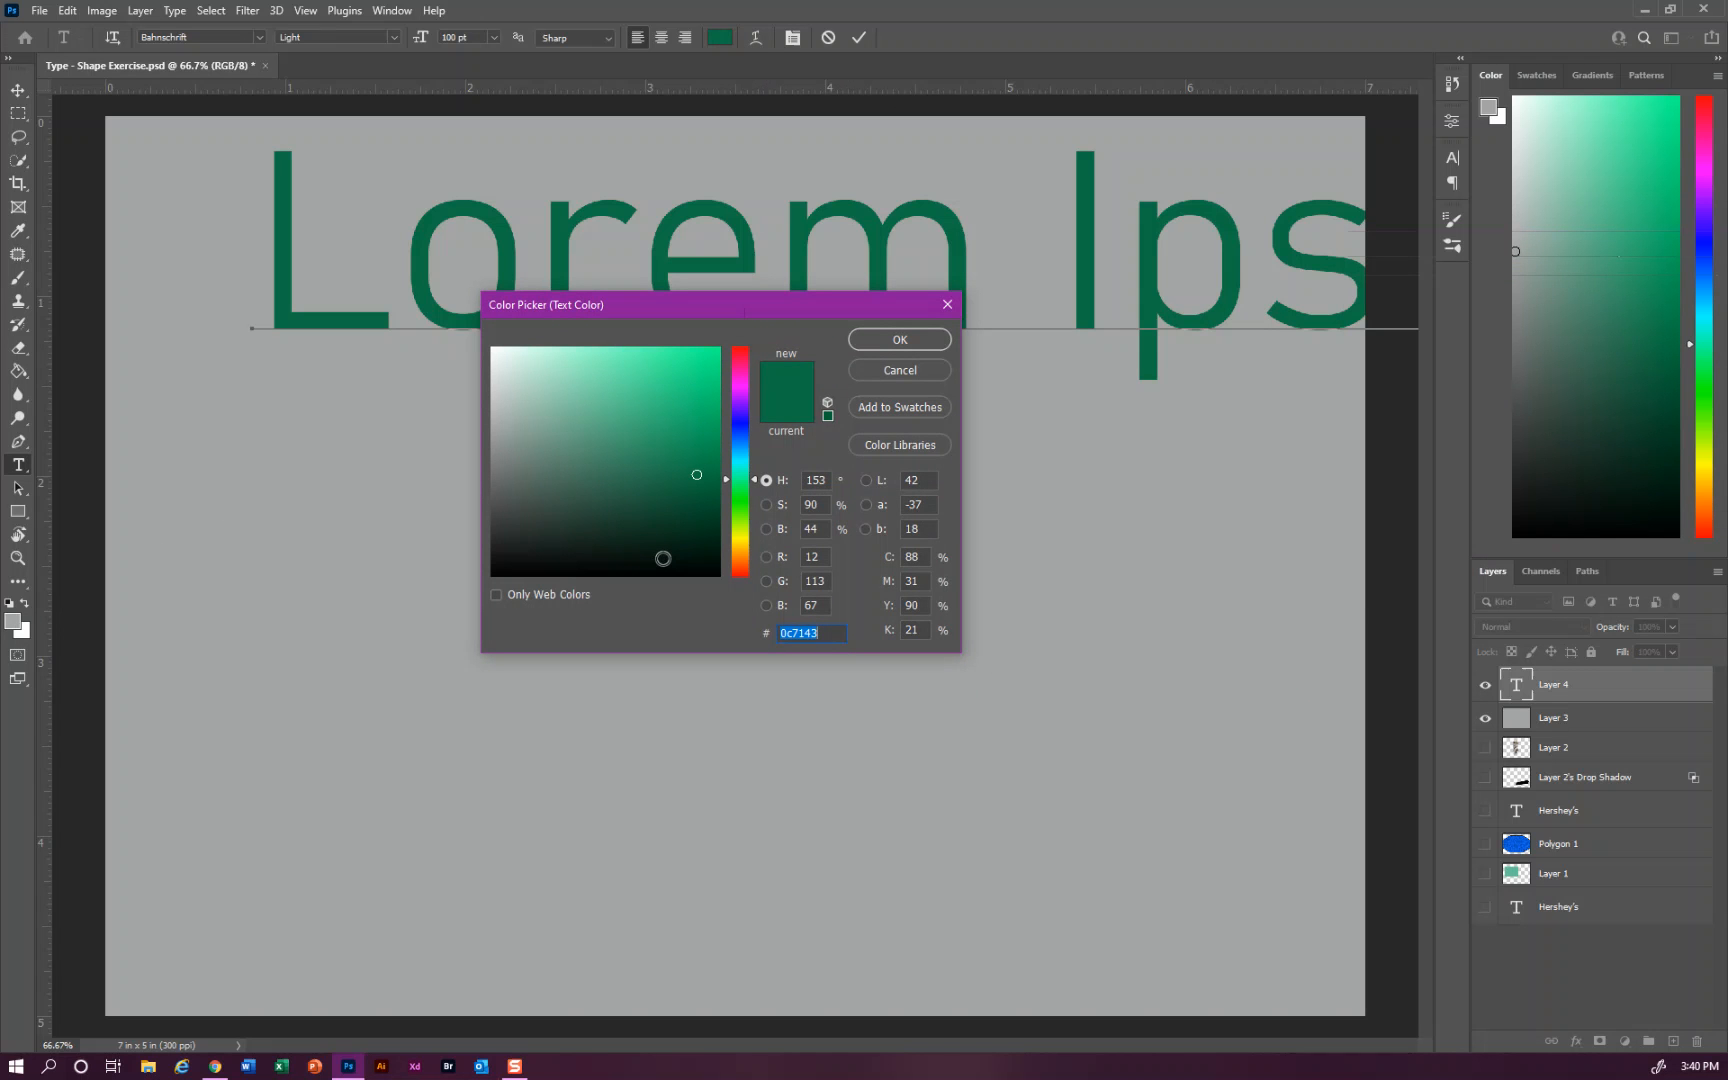
pyautogui.click(740, 575)
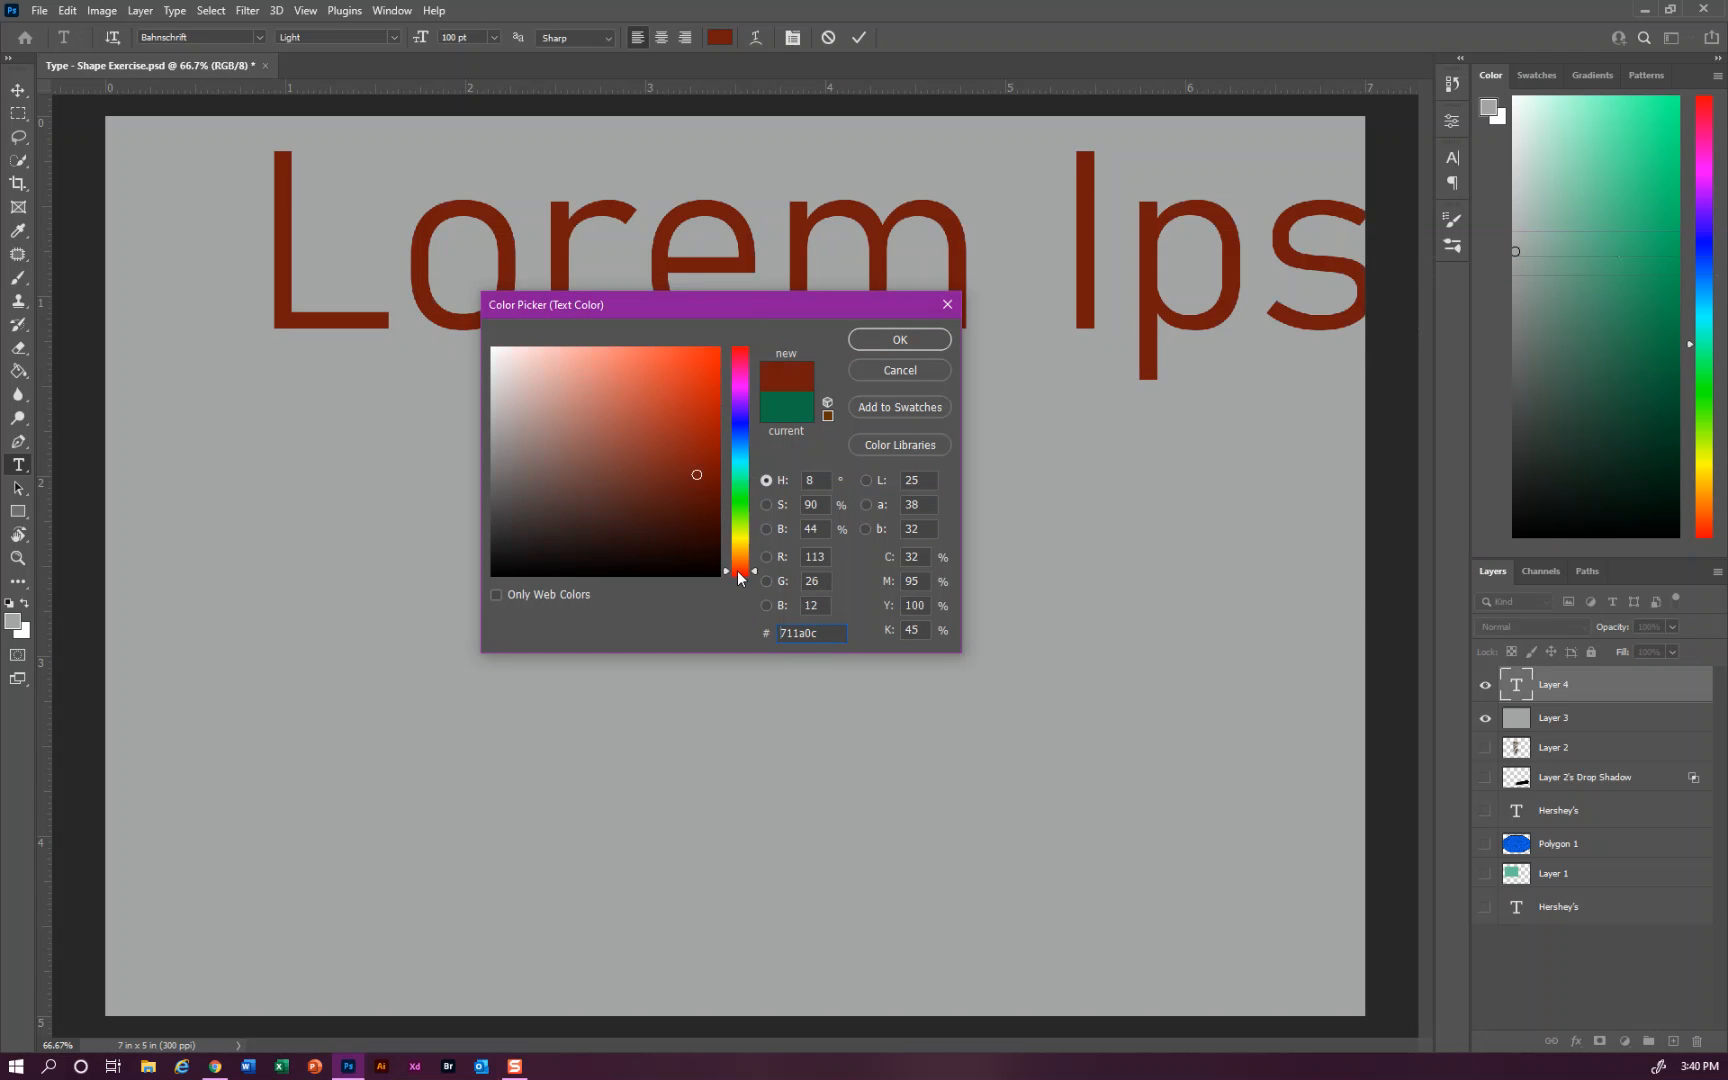
pyautogui.click(930, 340)
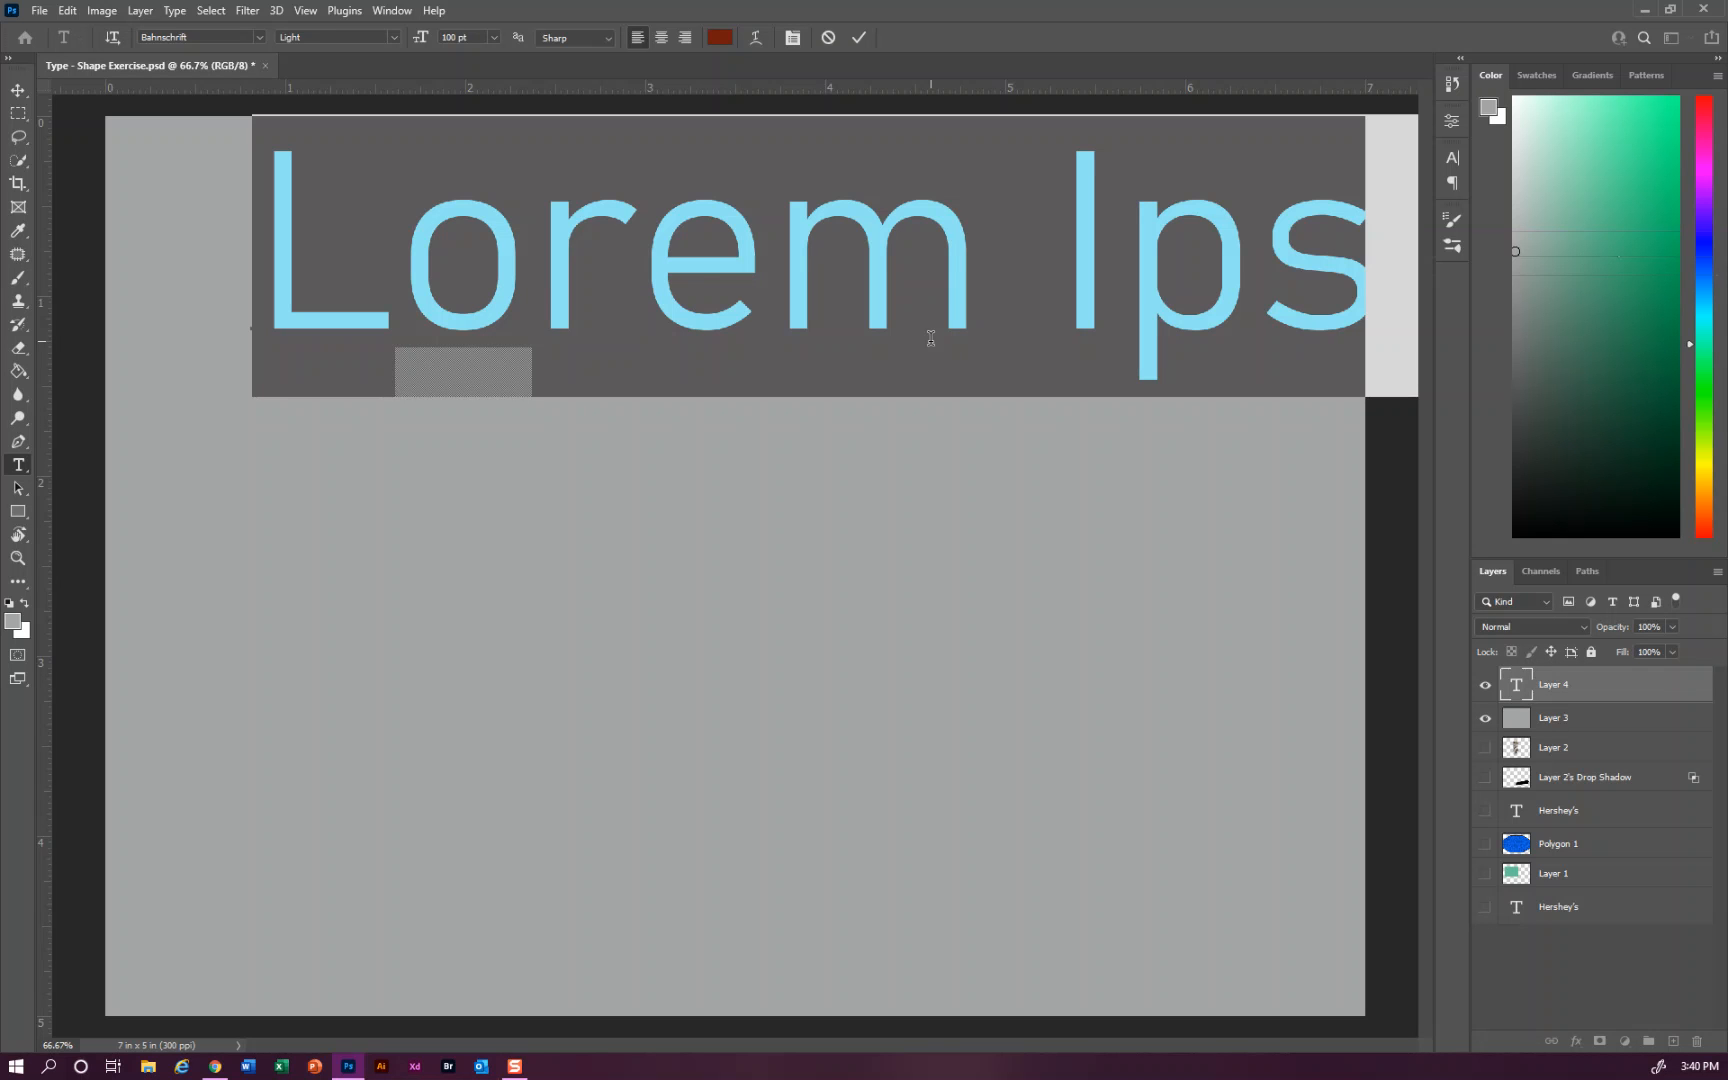
pyautogui.write('Her')
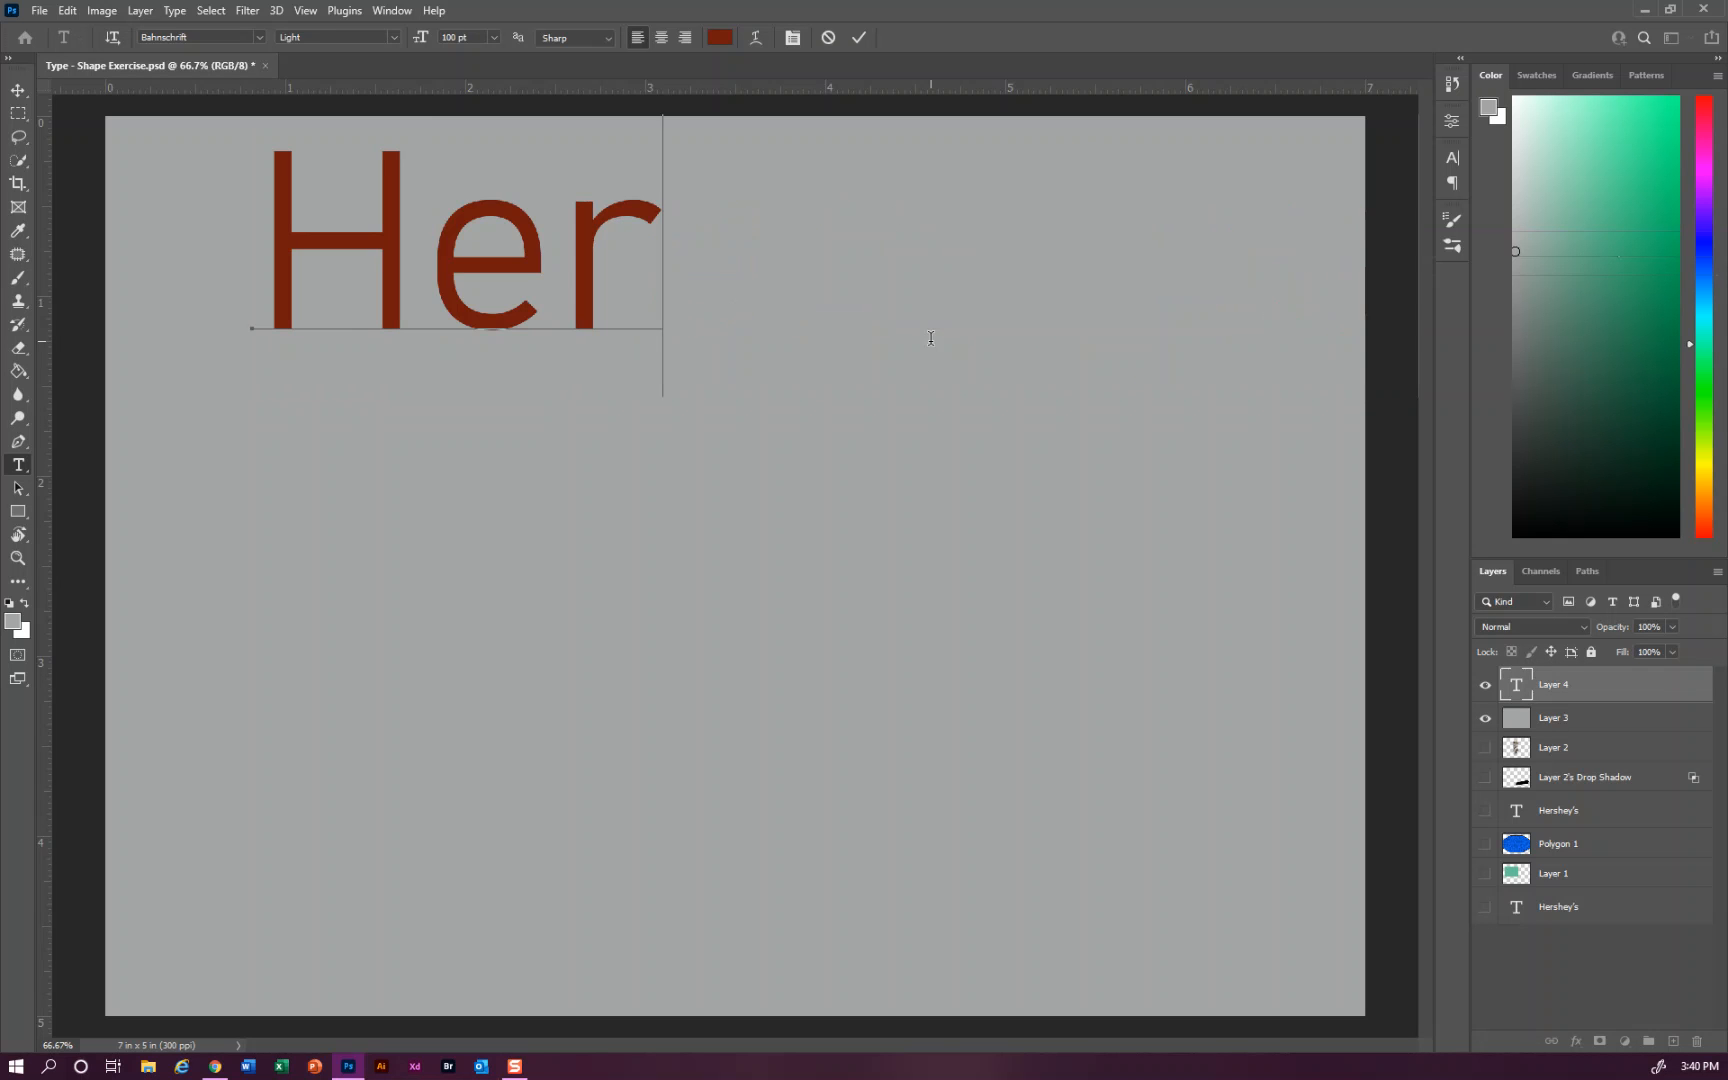
pyautogui.write("shey's")
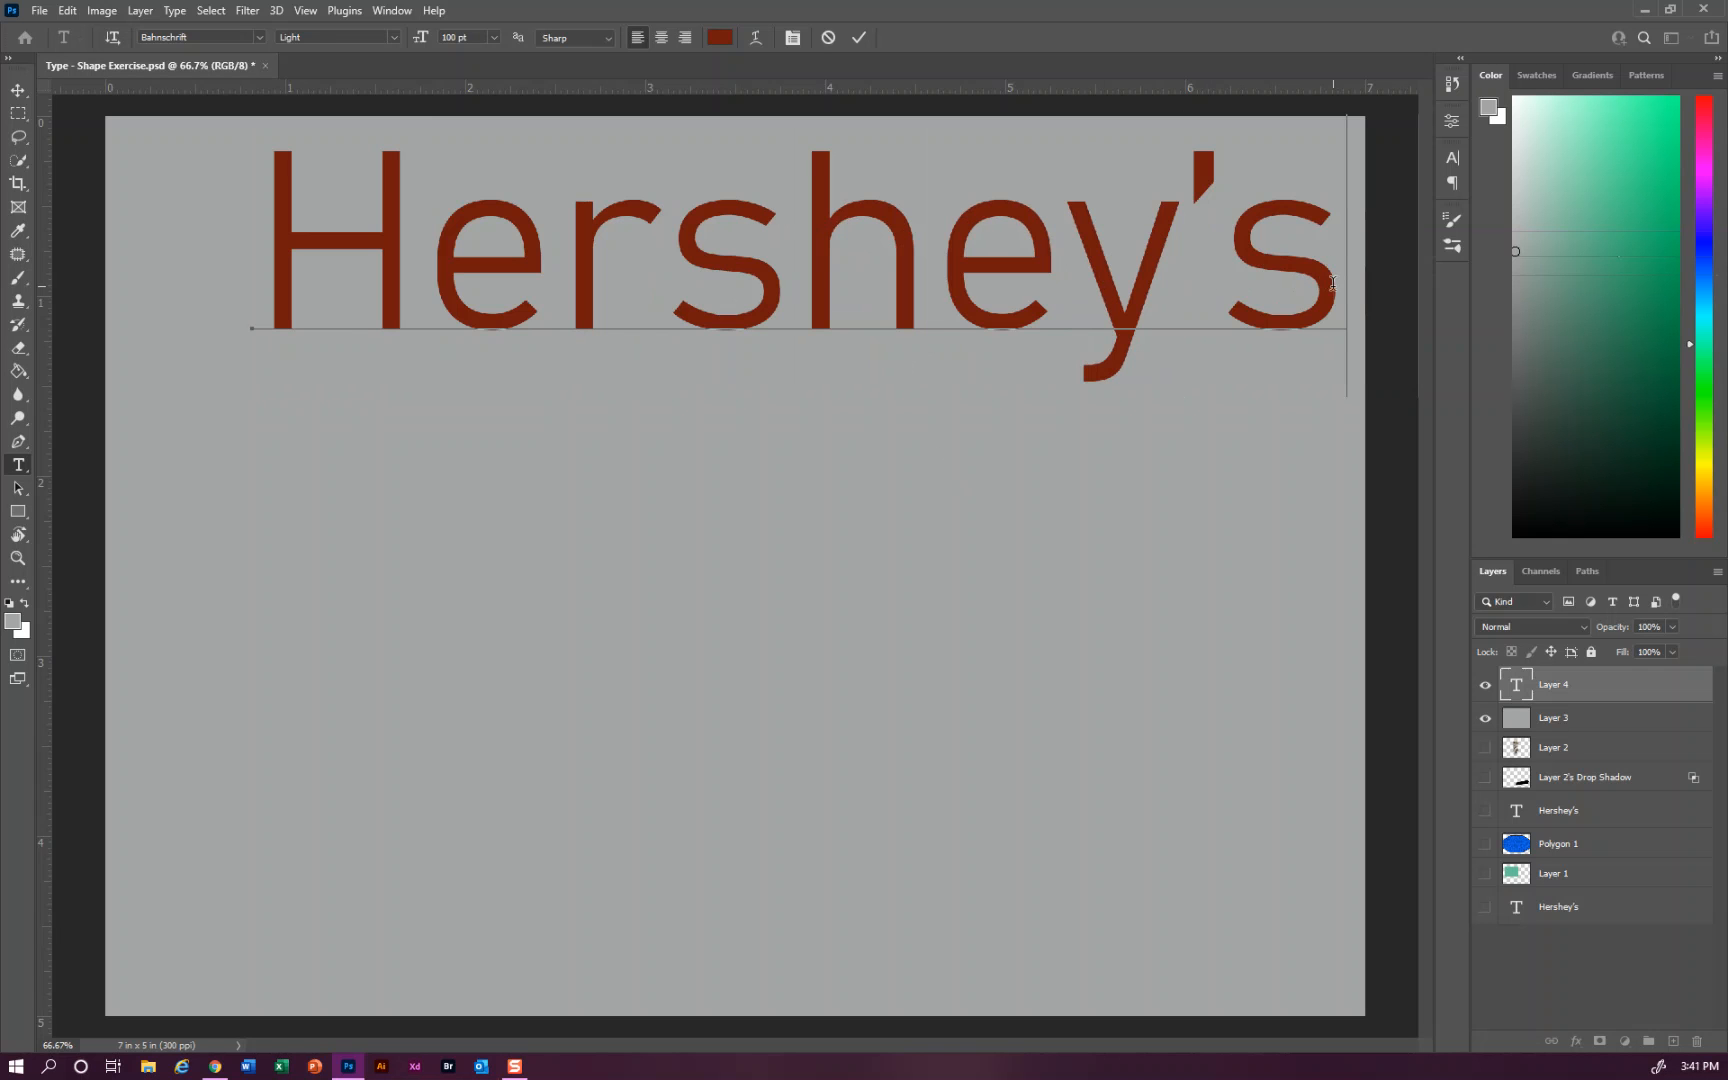
# Set the Hershey's text in the Century font and place a duplicate of it just below the original.
pyautogui.moveTo(1346, 285); pyautogui.dragTo(300, 320)
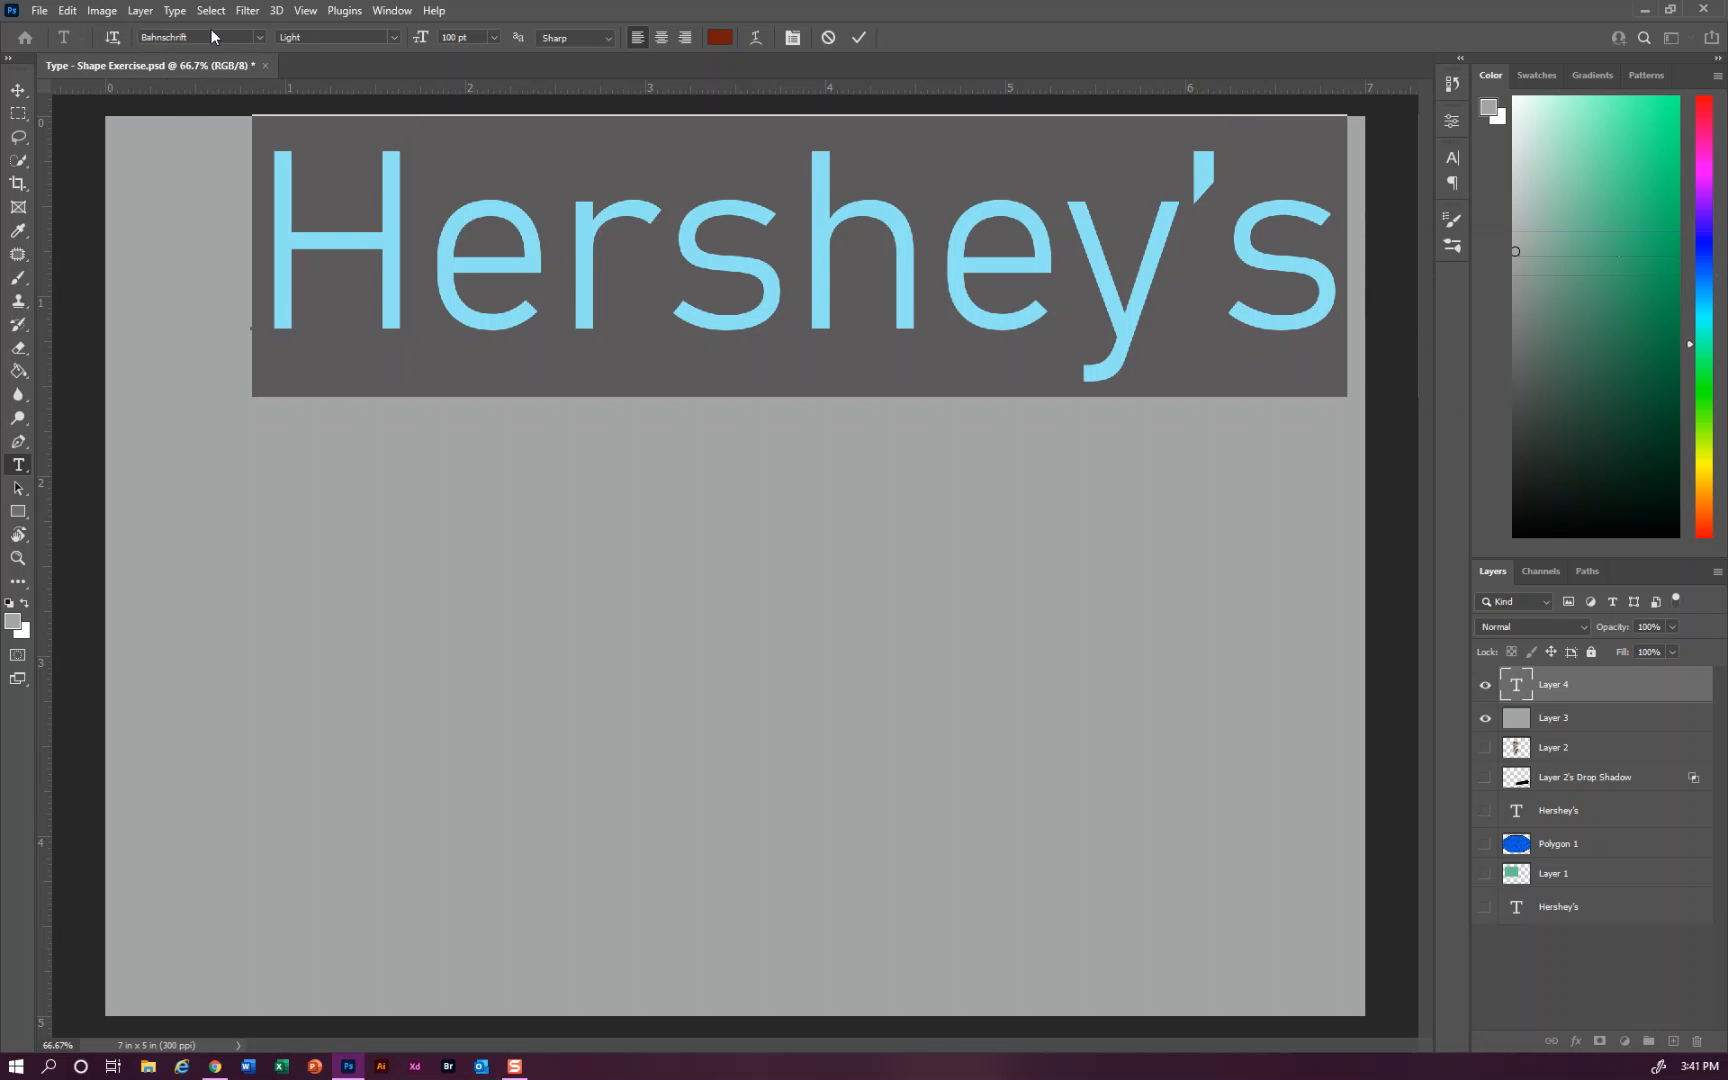
pyautogui.click(259, 37)
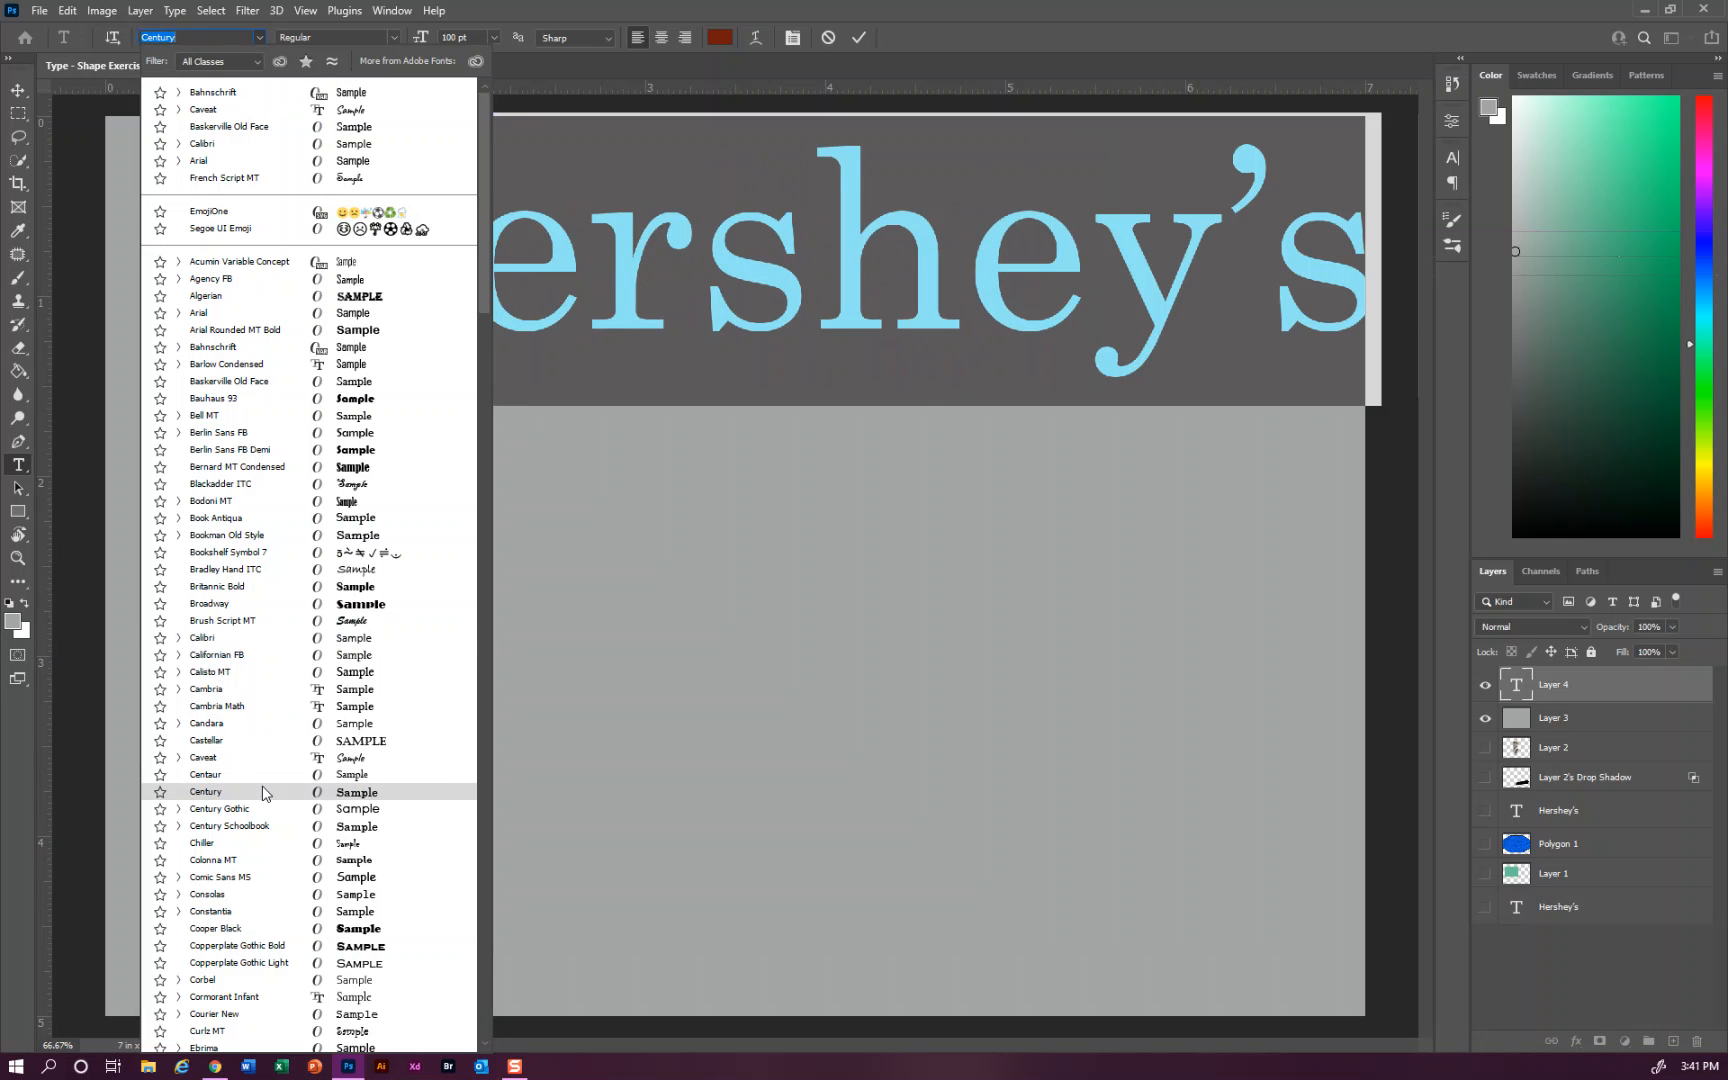
pyautogui.click(227, 788)
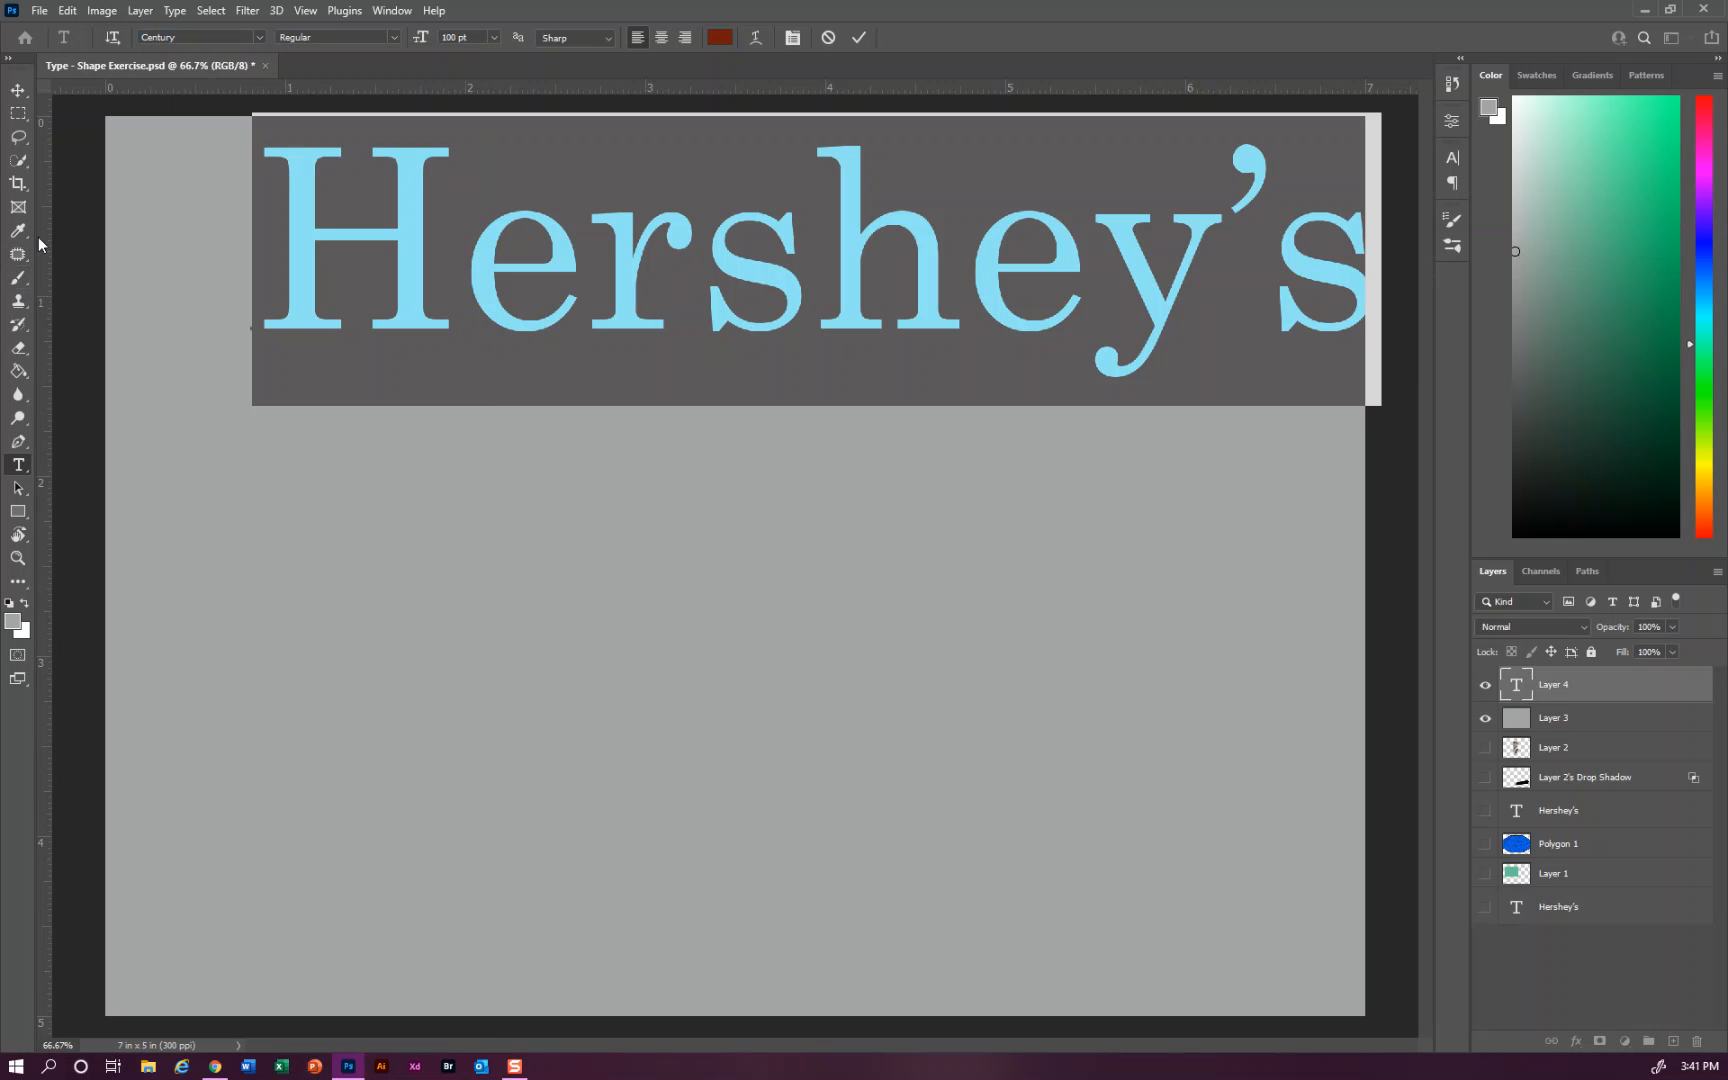
pyautogui.click(20, 92)
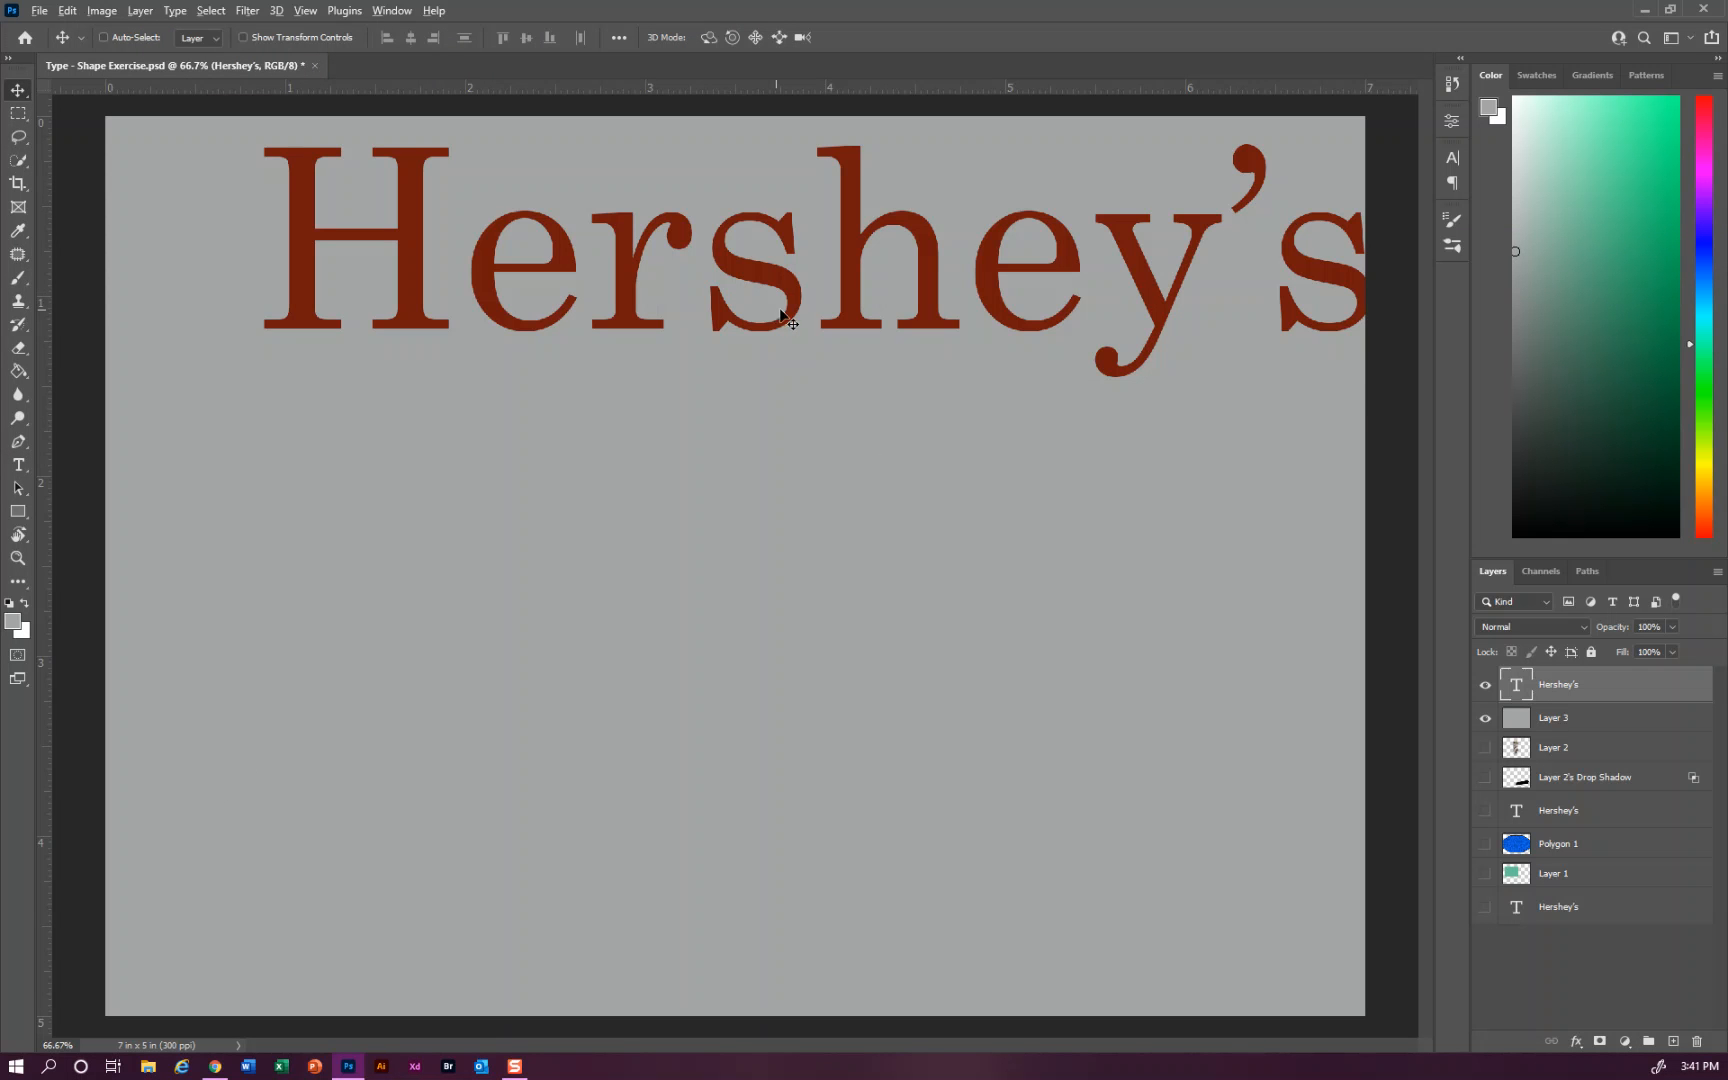
pyautogui.moveTo(797, 308); pyautogui.dragTo(737, 515)
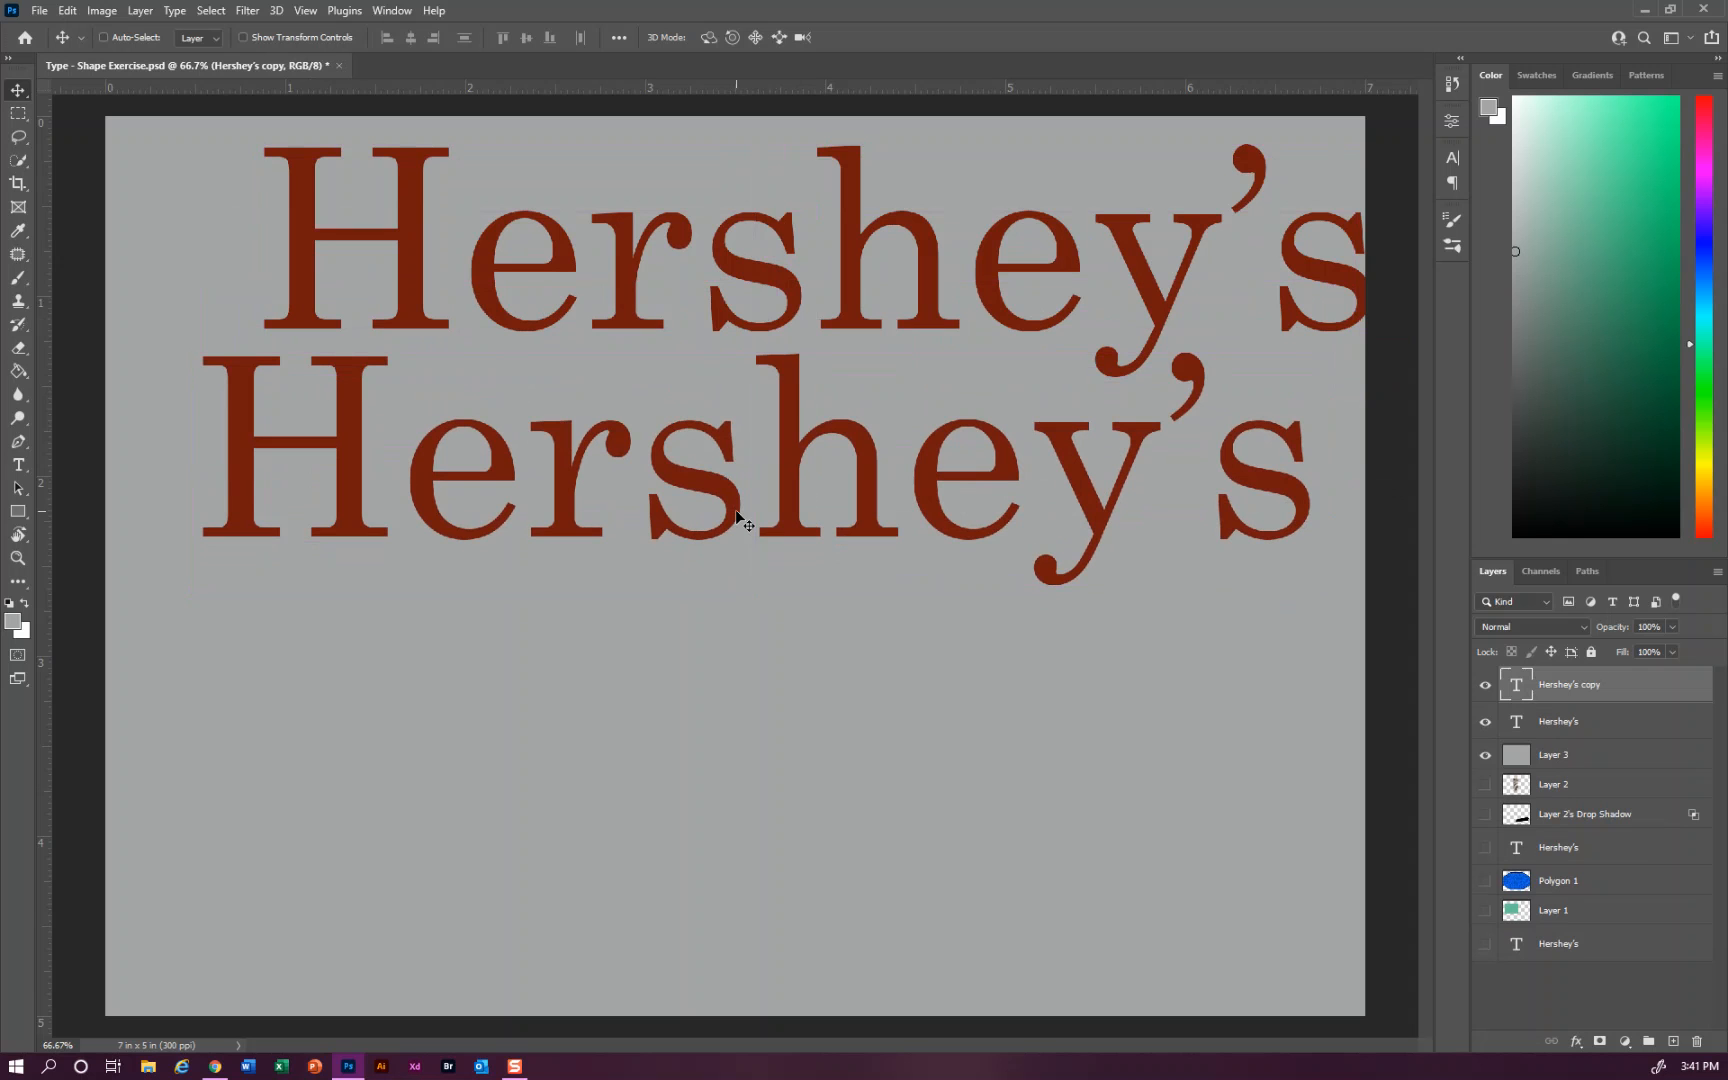
# Show the detailed character settings for the lower Hershey's copy and set its font to Broadway.
pyautogui.click(19, 466)
pyautogui.moveTo(1318, 471); pyautogui.dragTo(194, 489)
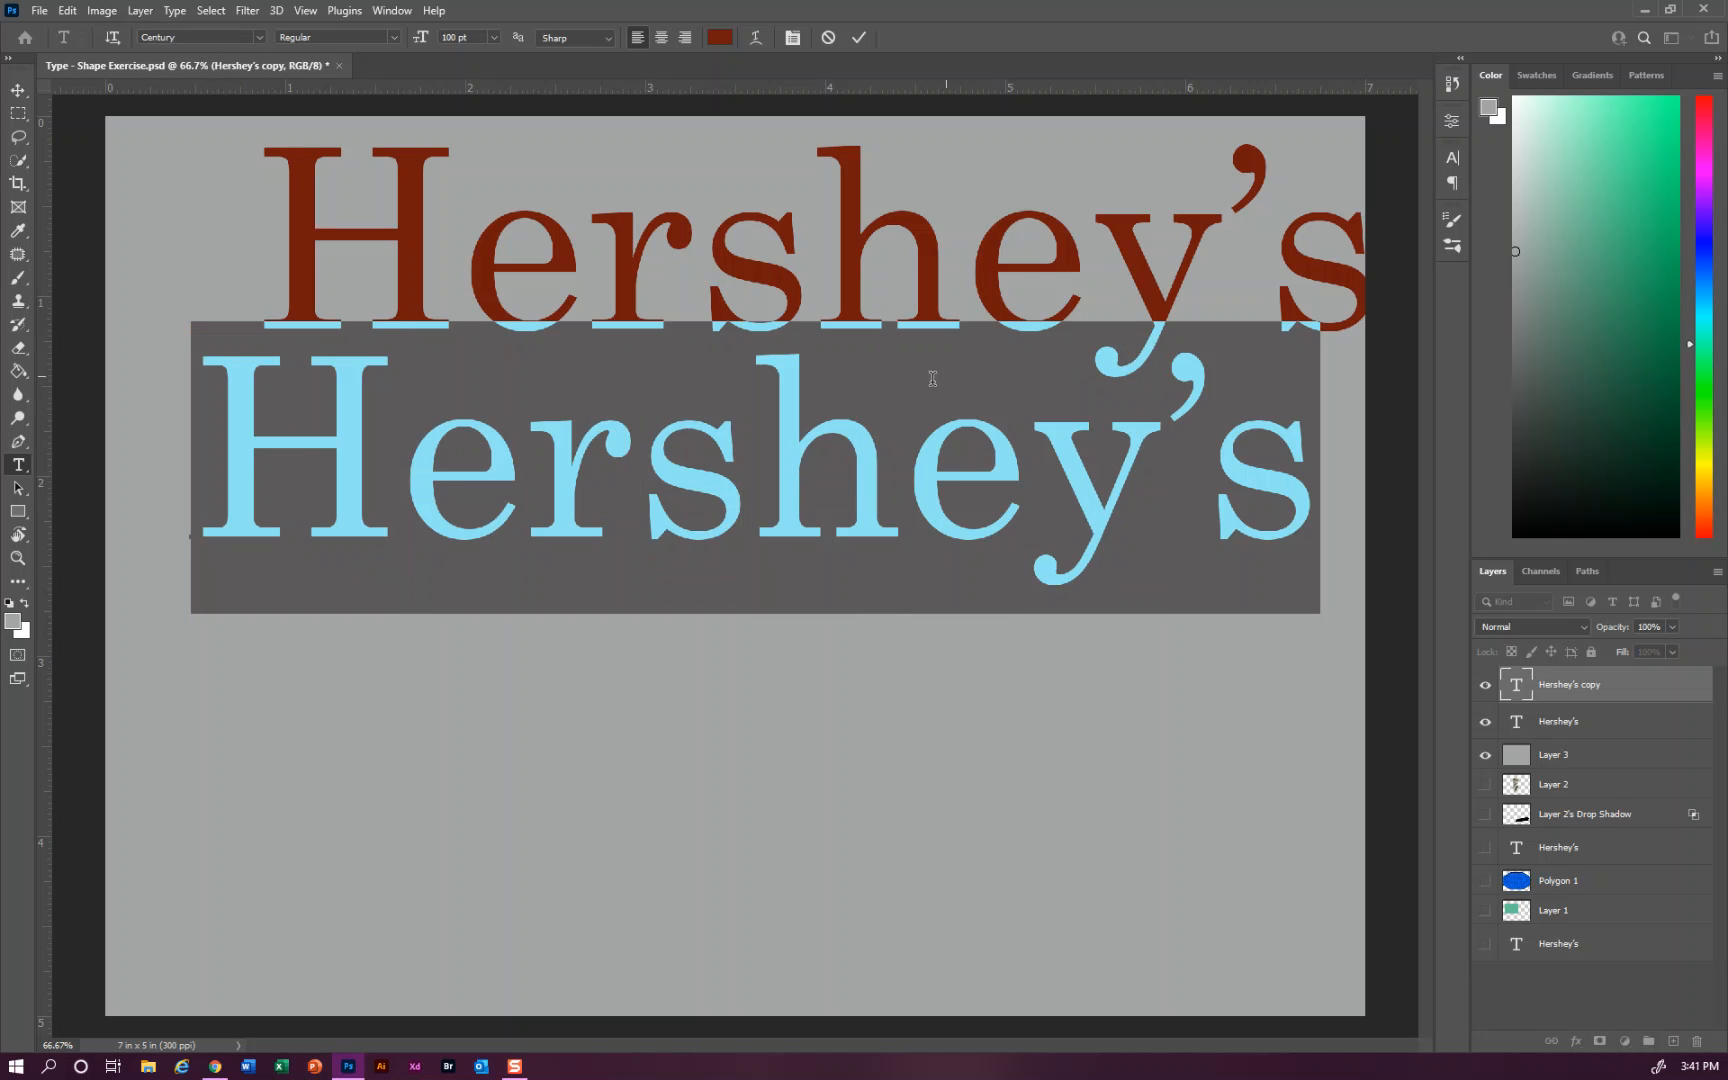
pyautogui.click(389, 11)
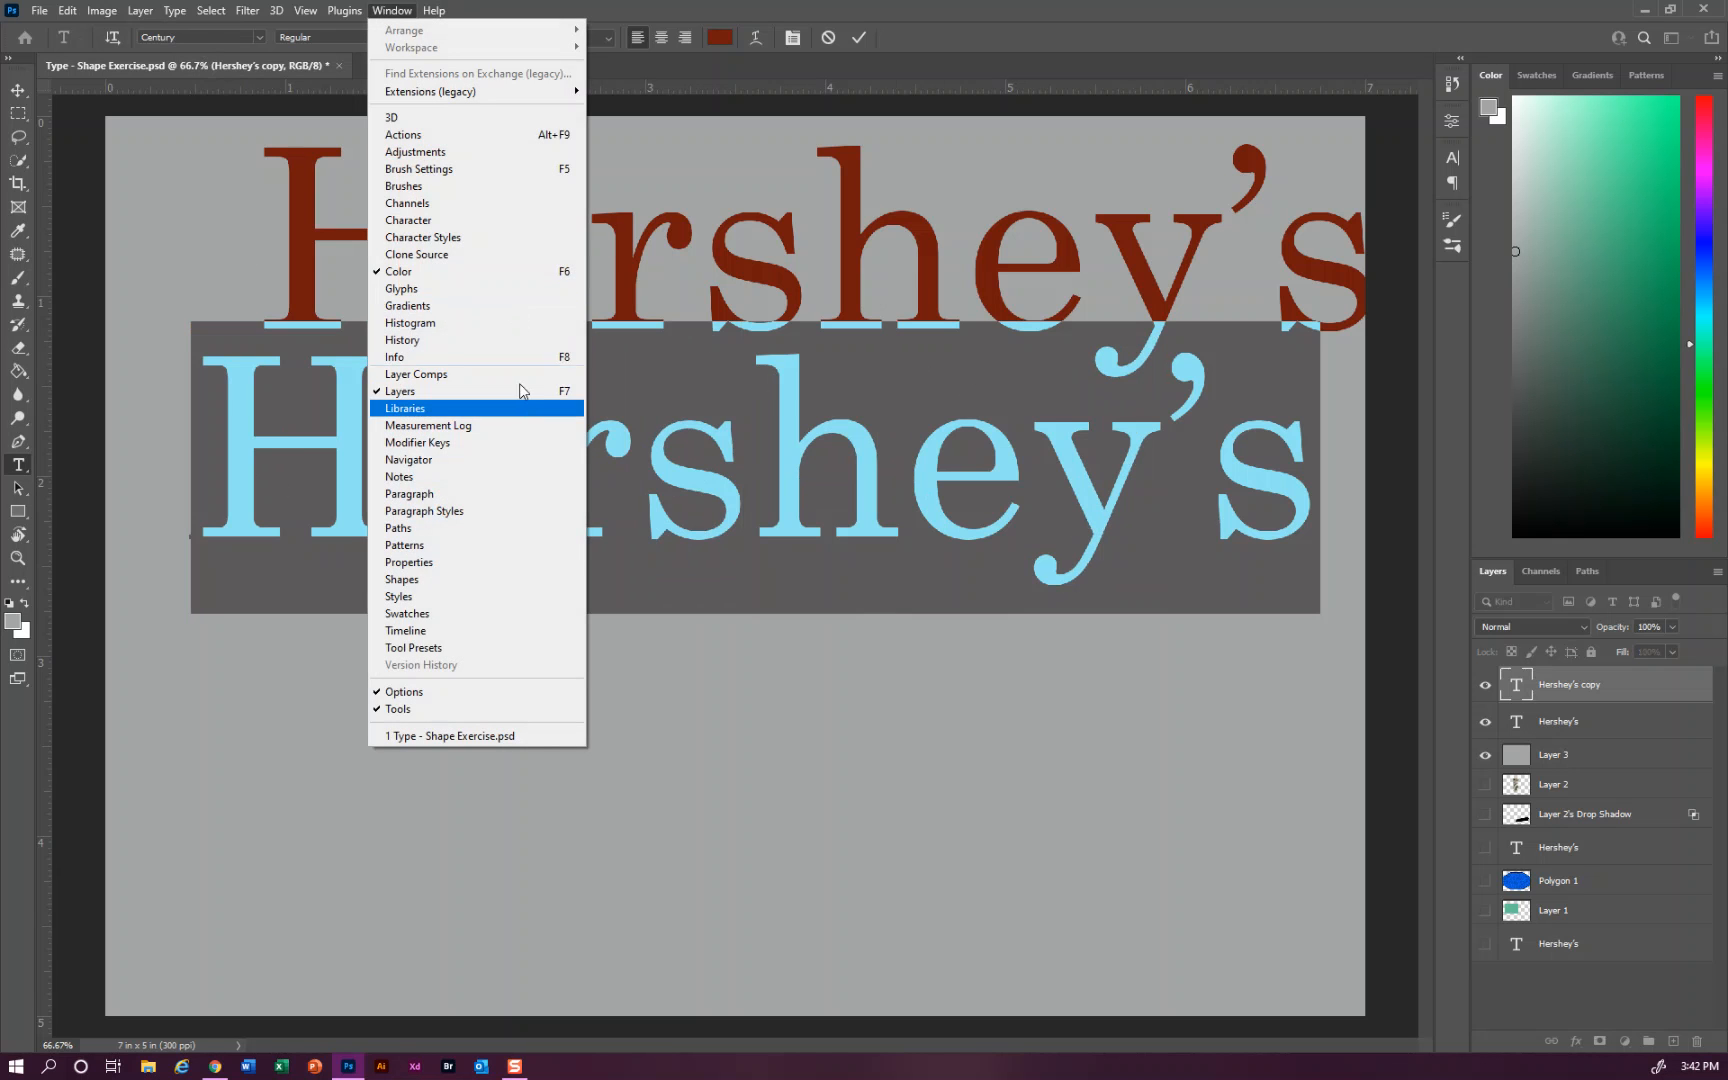
pyautogui.click(510, 221)
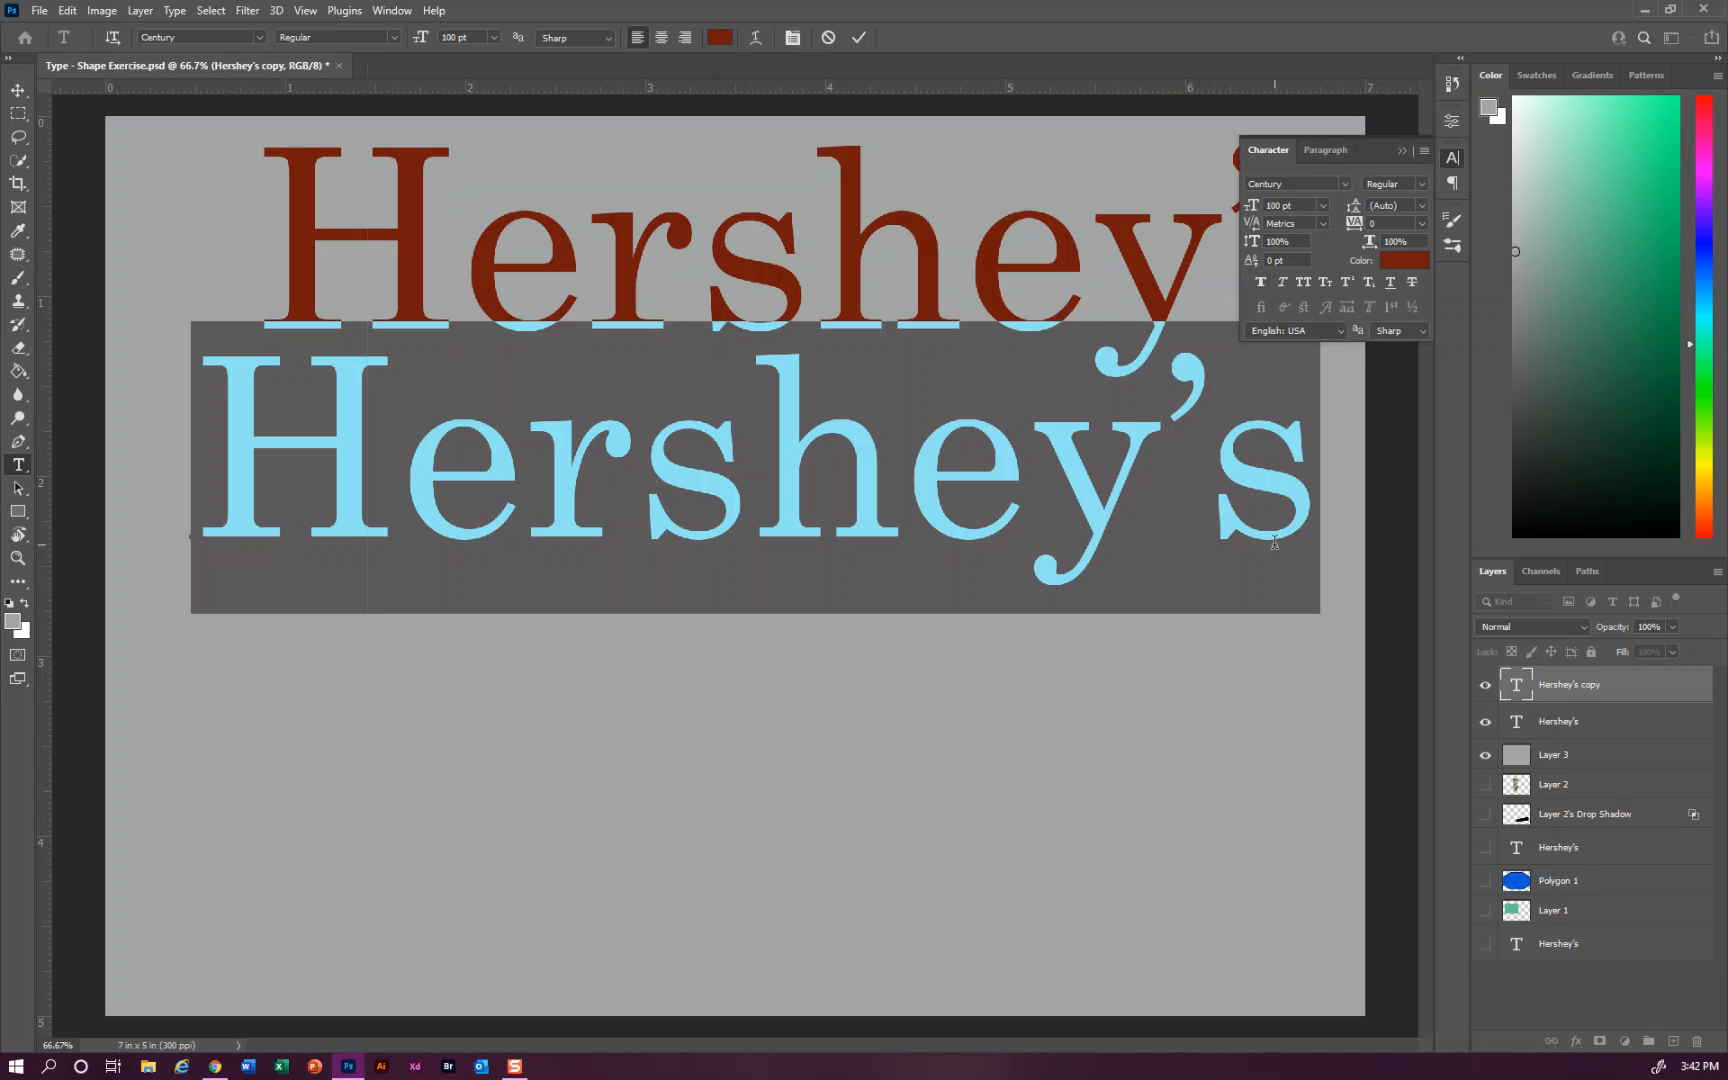
pyautogui.click(1344, 184)
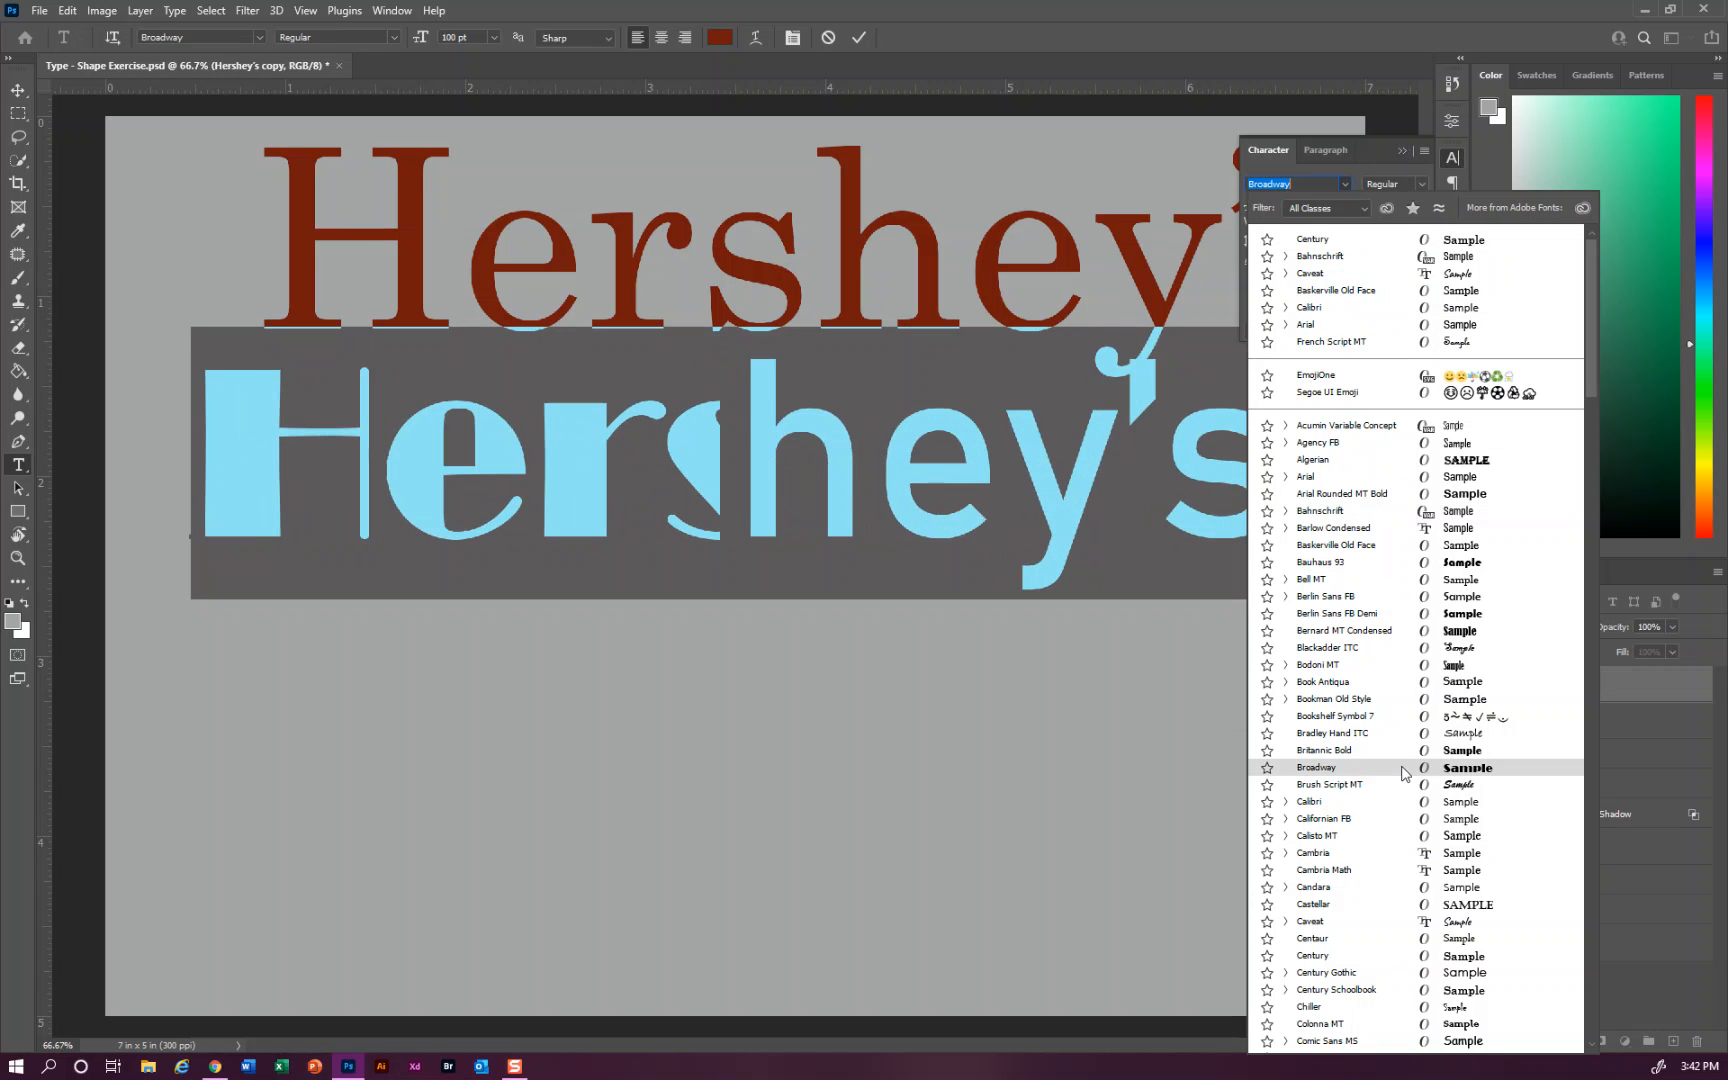
pyautogui.click(1403, 772)
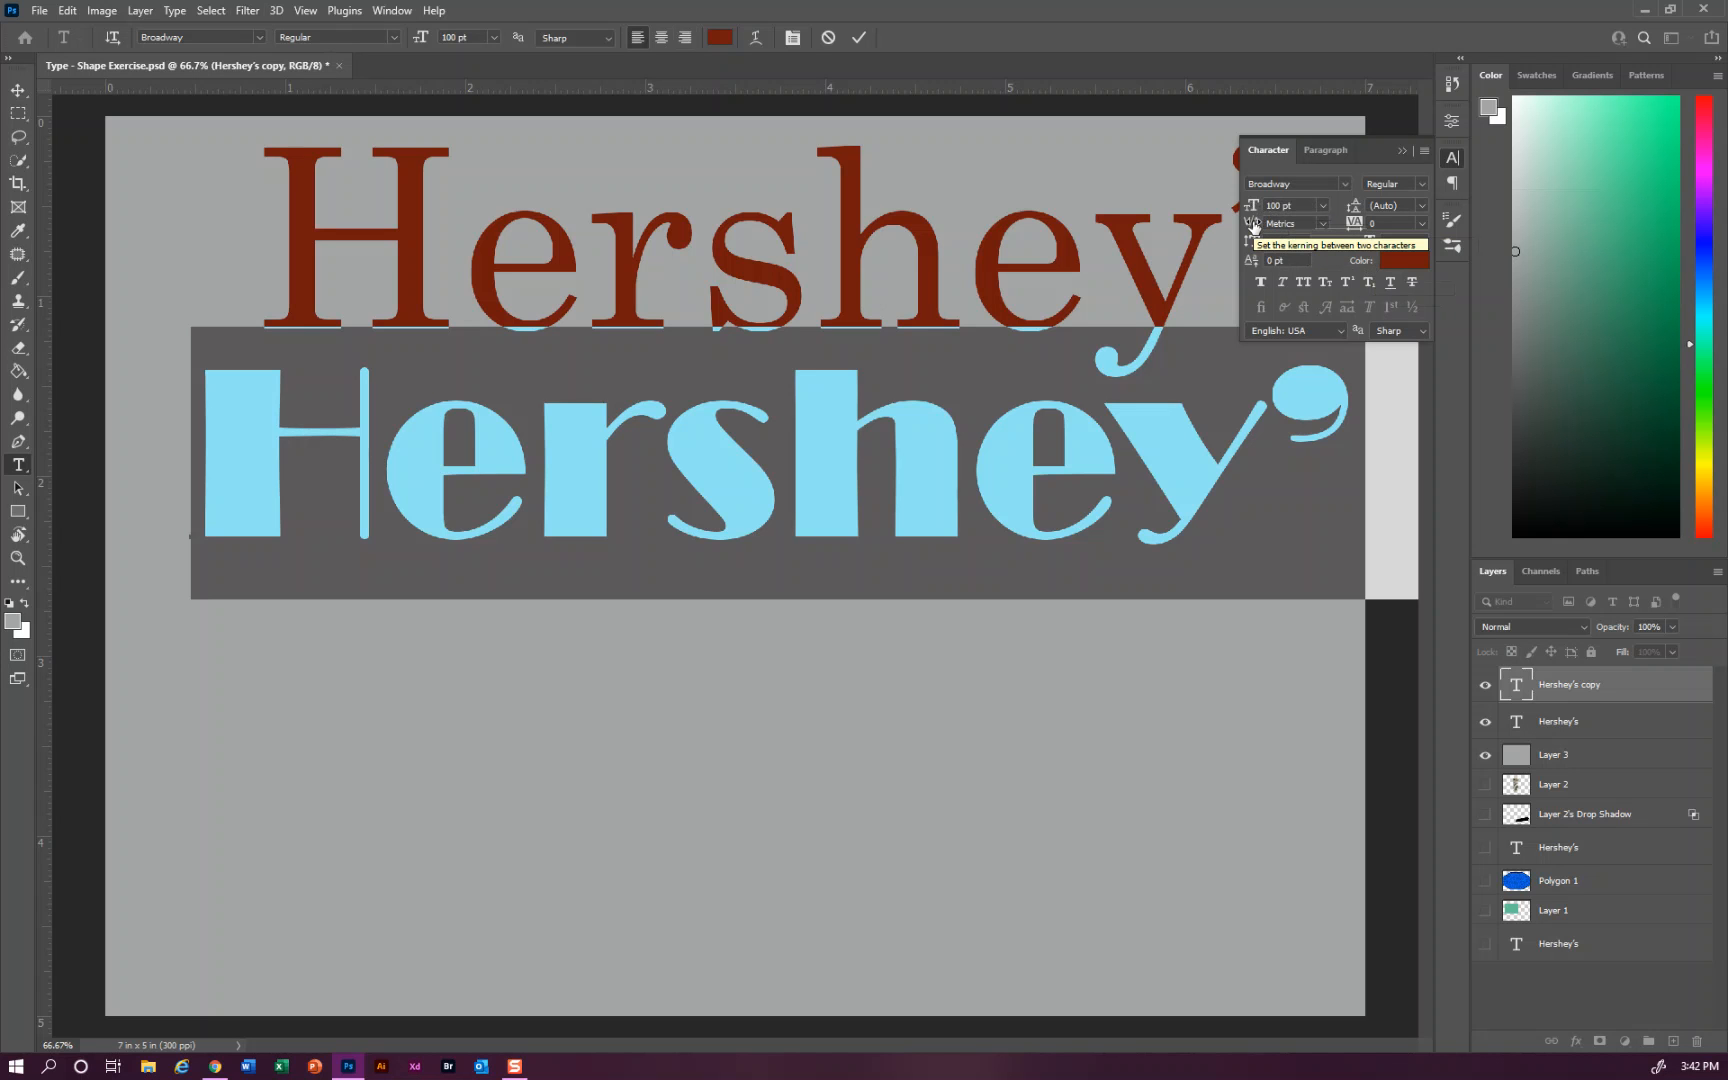
# Try Optical and 0 kerning on the lower Hershey's copy and return it to Metrics.
pyautogui.click(1320, 223)
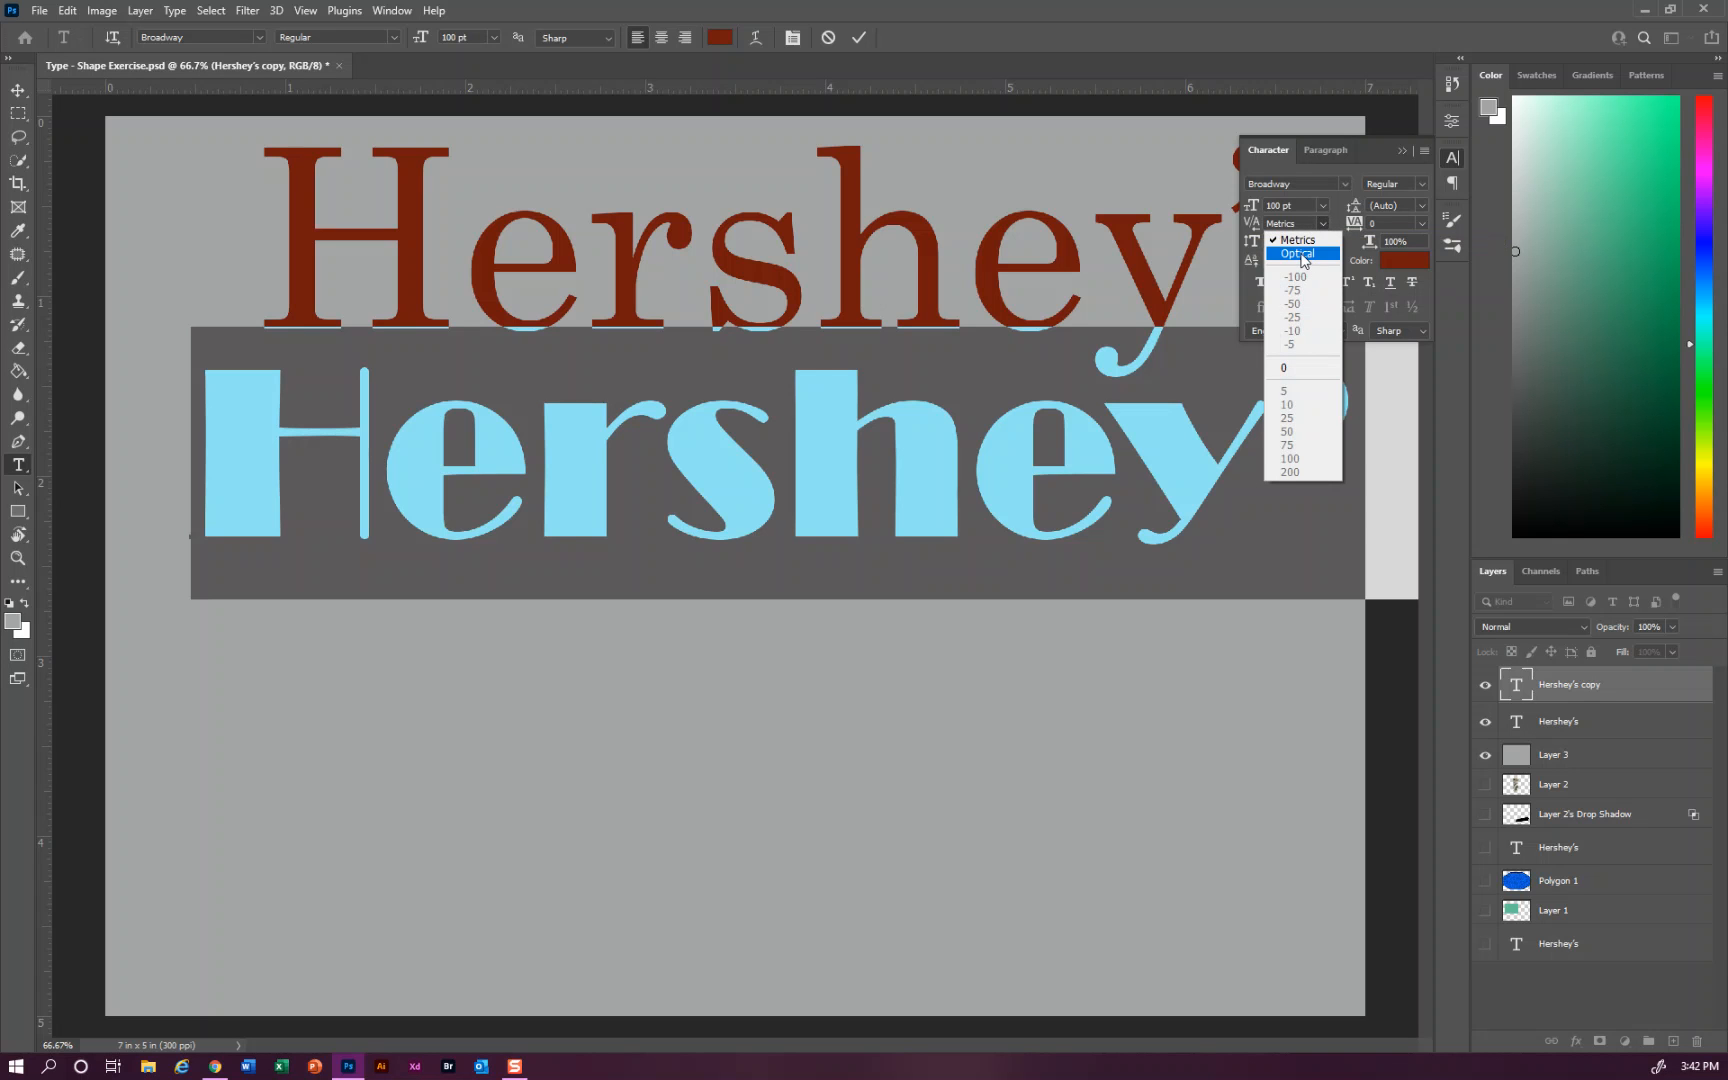
pyautogui.click(1299, 254)
pyautogui.click(1323, 225)
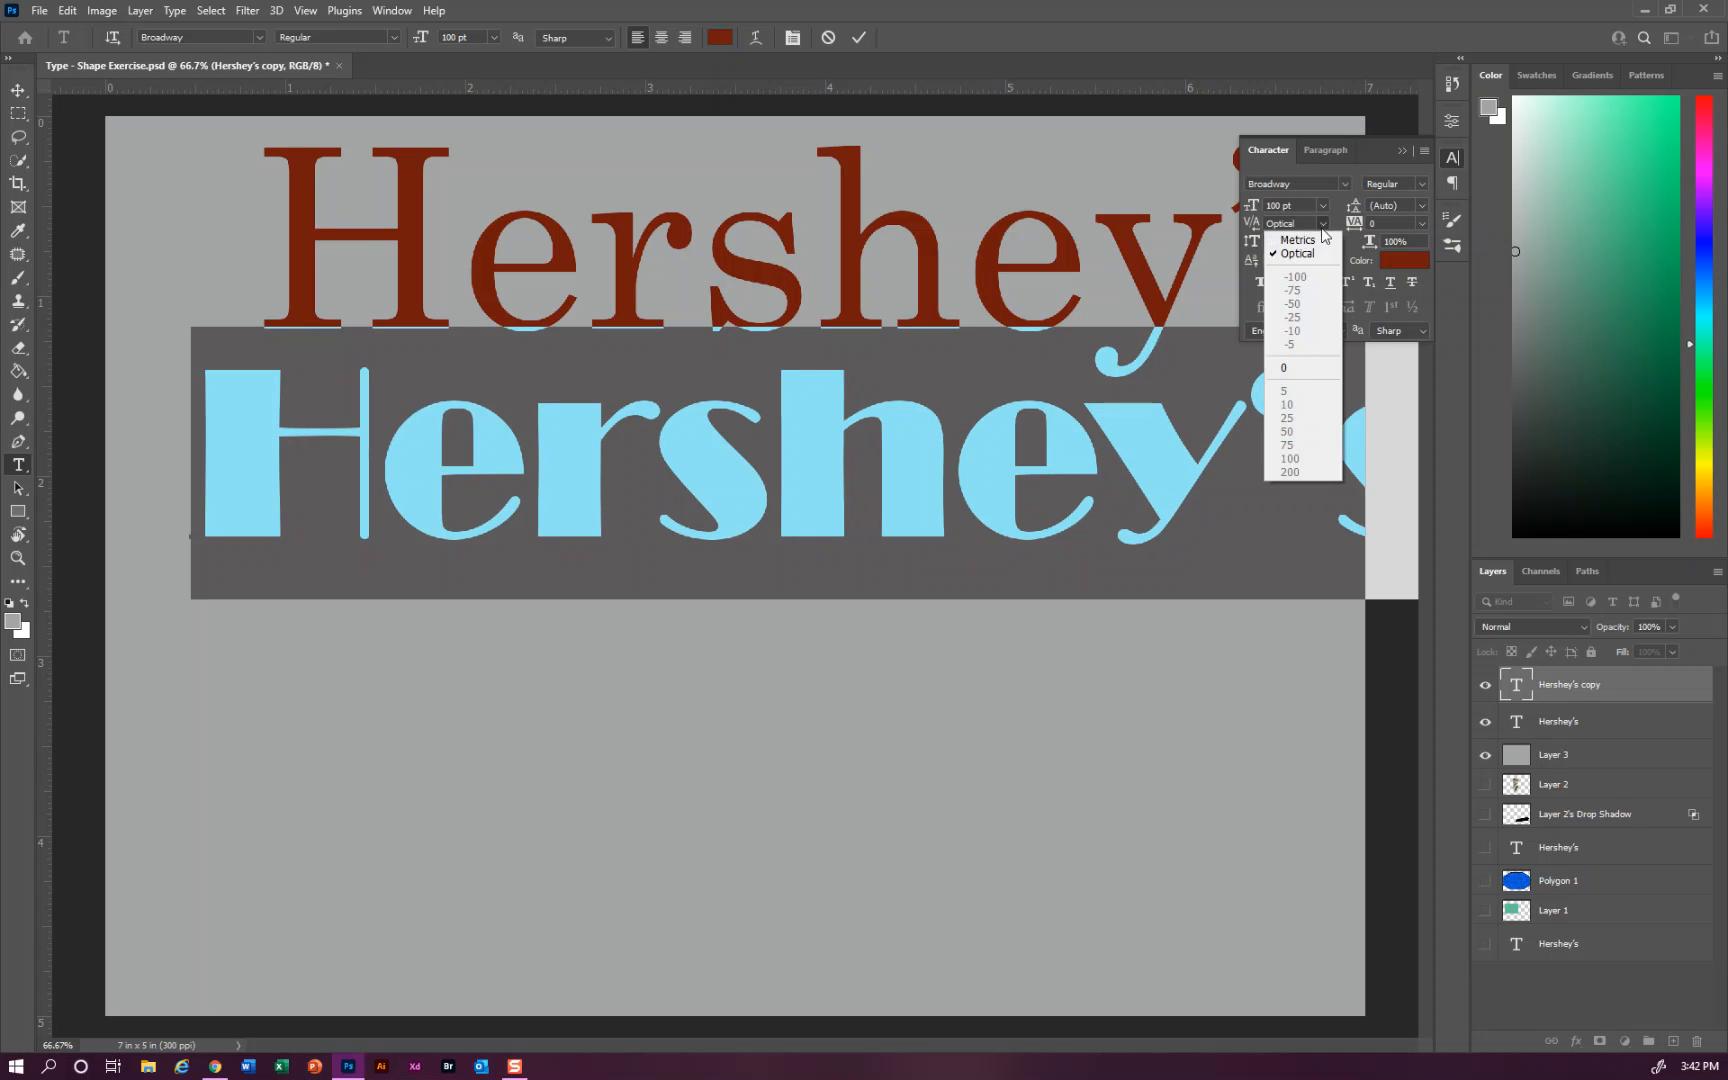
pyautogui.click(1333, 368)
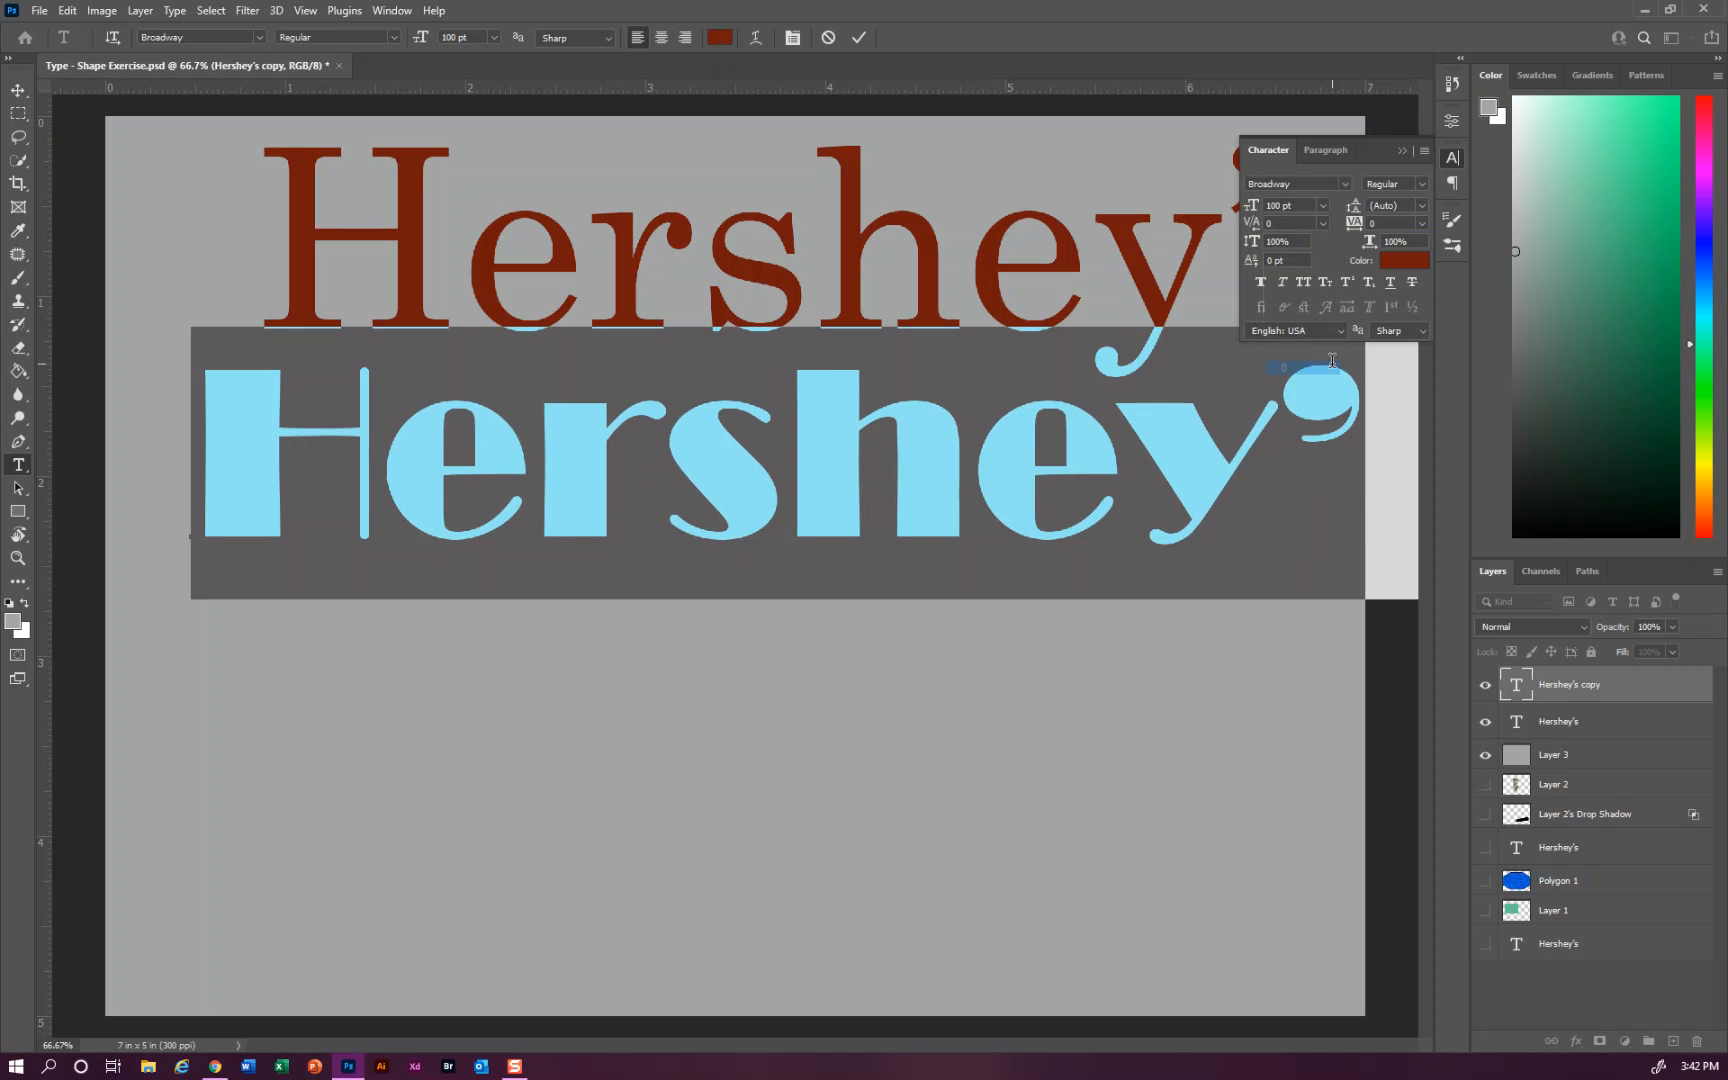
pyautogui.click(1323, 224)
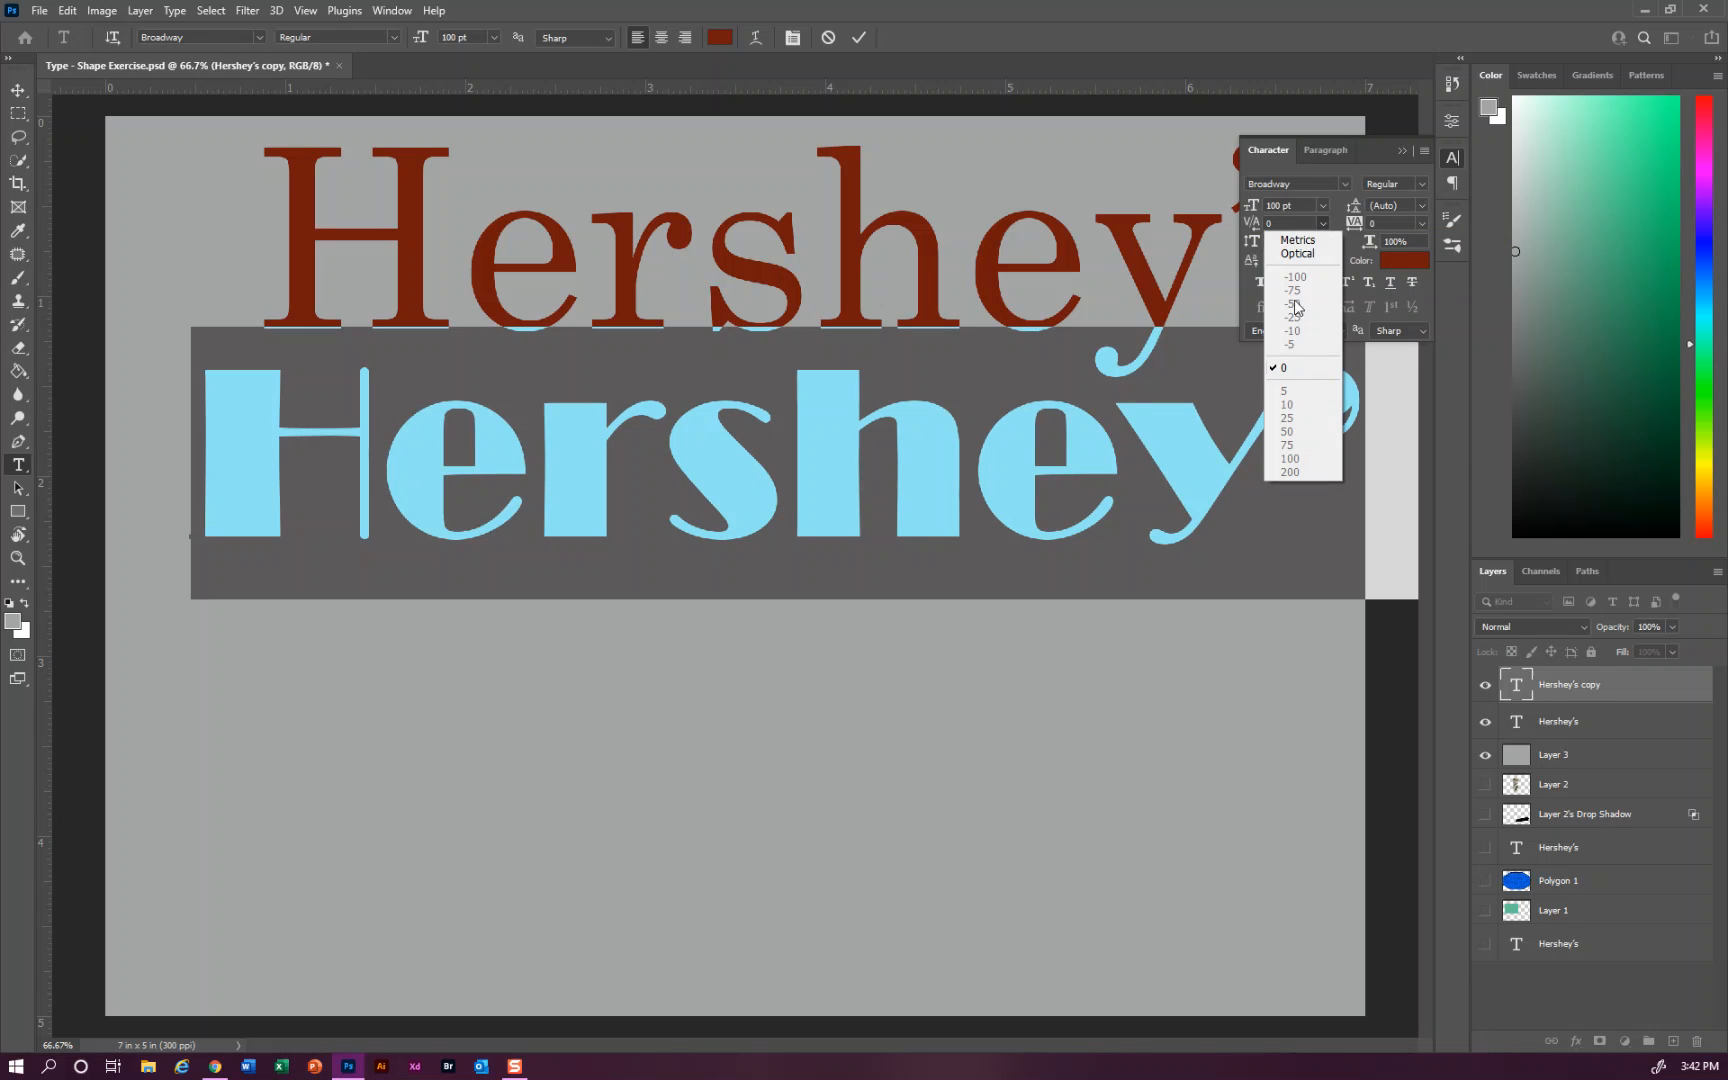
pyautogui.click(1310, 241)
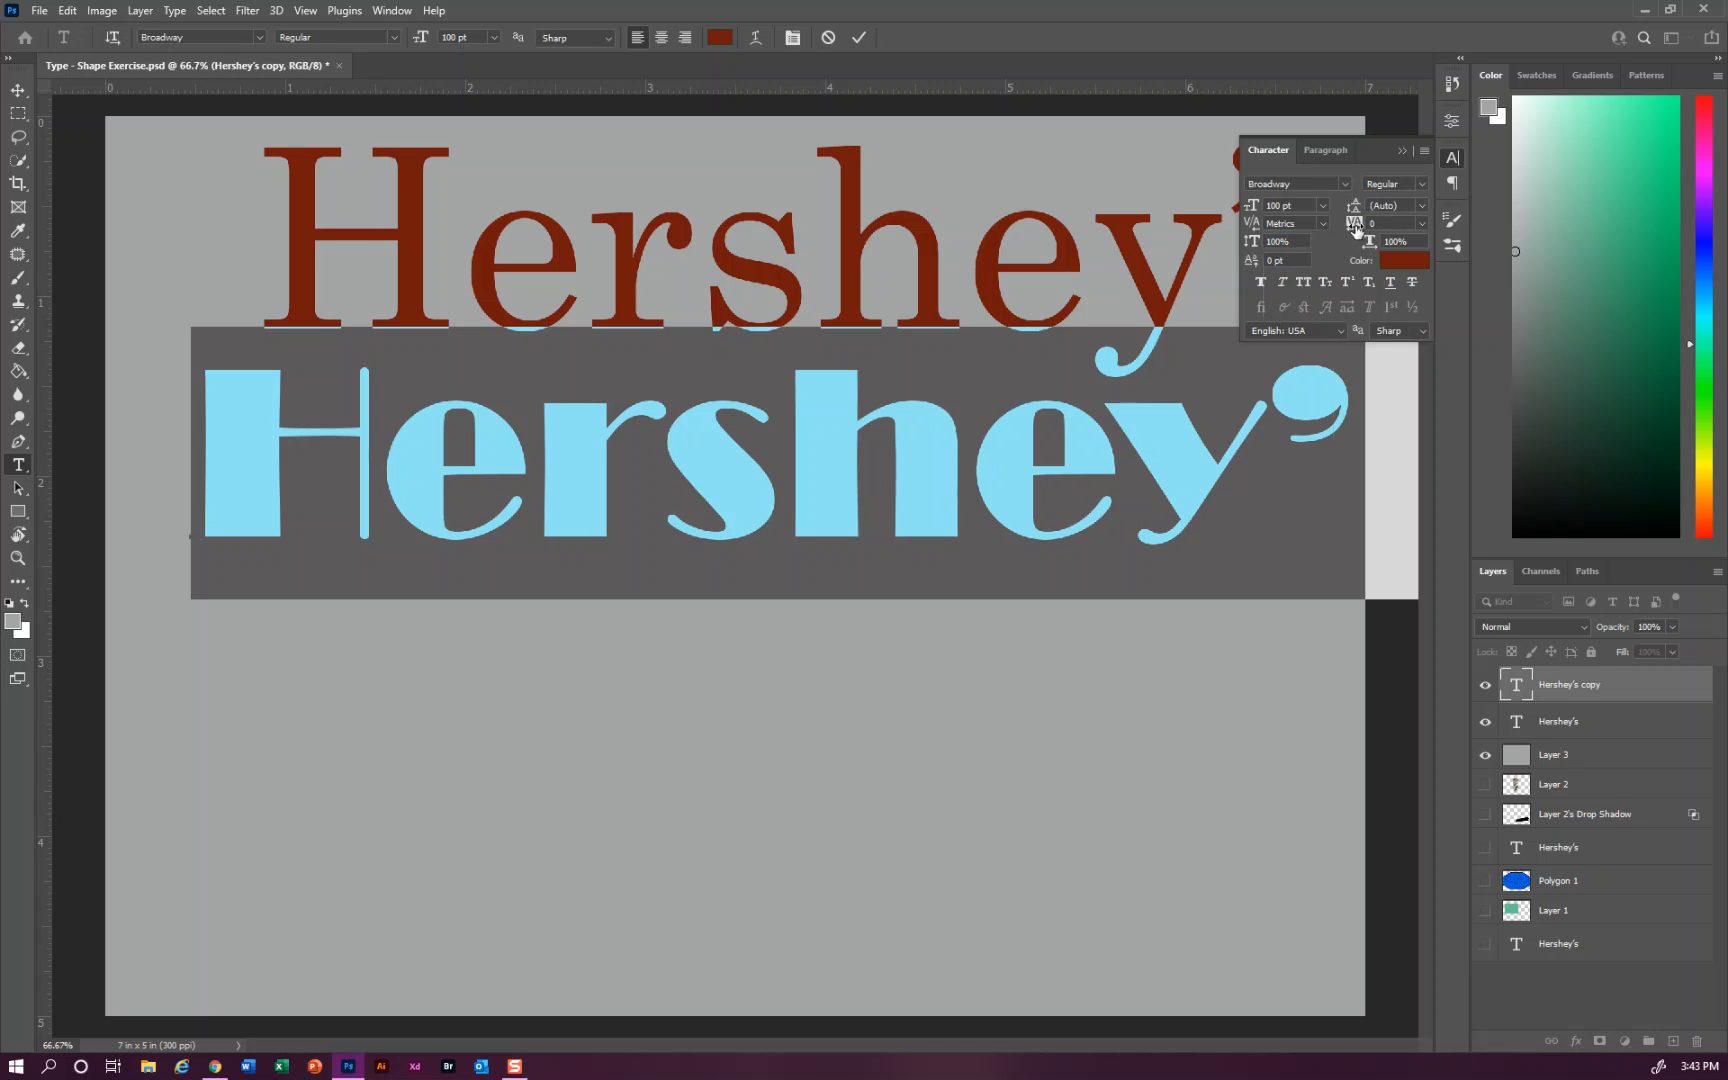
# Try tracking values of -10, -25 and -100 on the lower Hershey's copy and return it to 0.
pyautogui.click(1423, 224)
pyautogui.click(1423, 224)
pyautogui.click(1420, 222)
pyautogui.click(1418, 288)
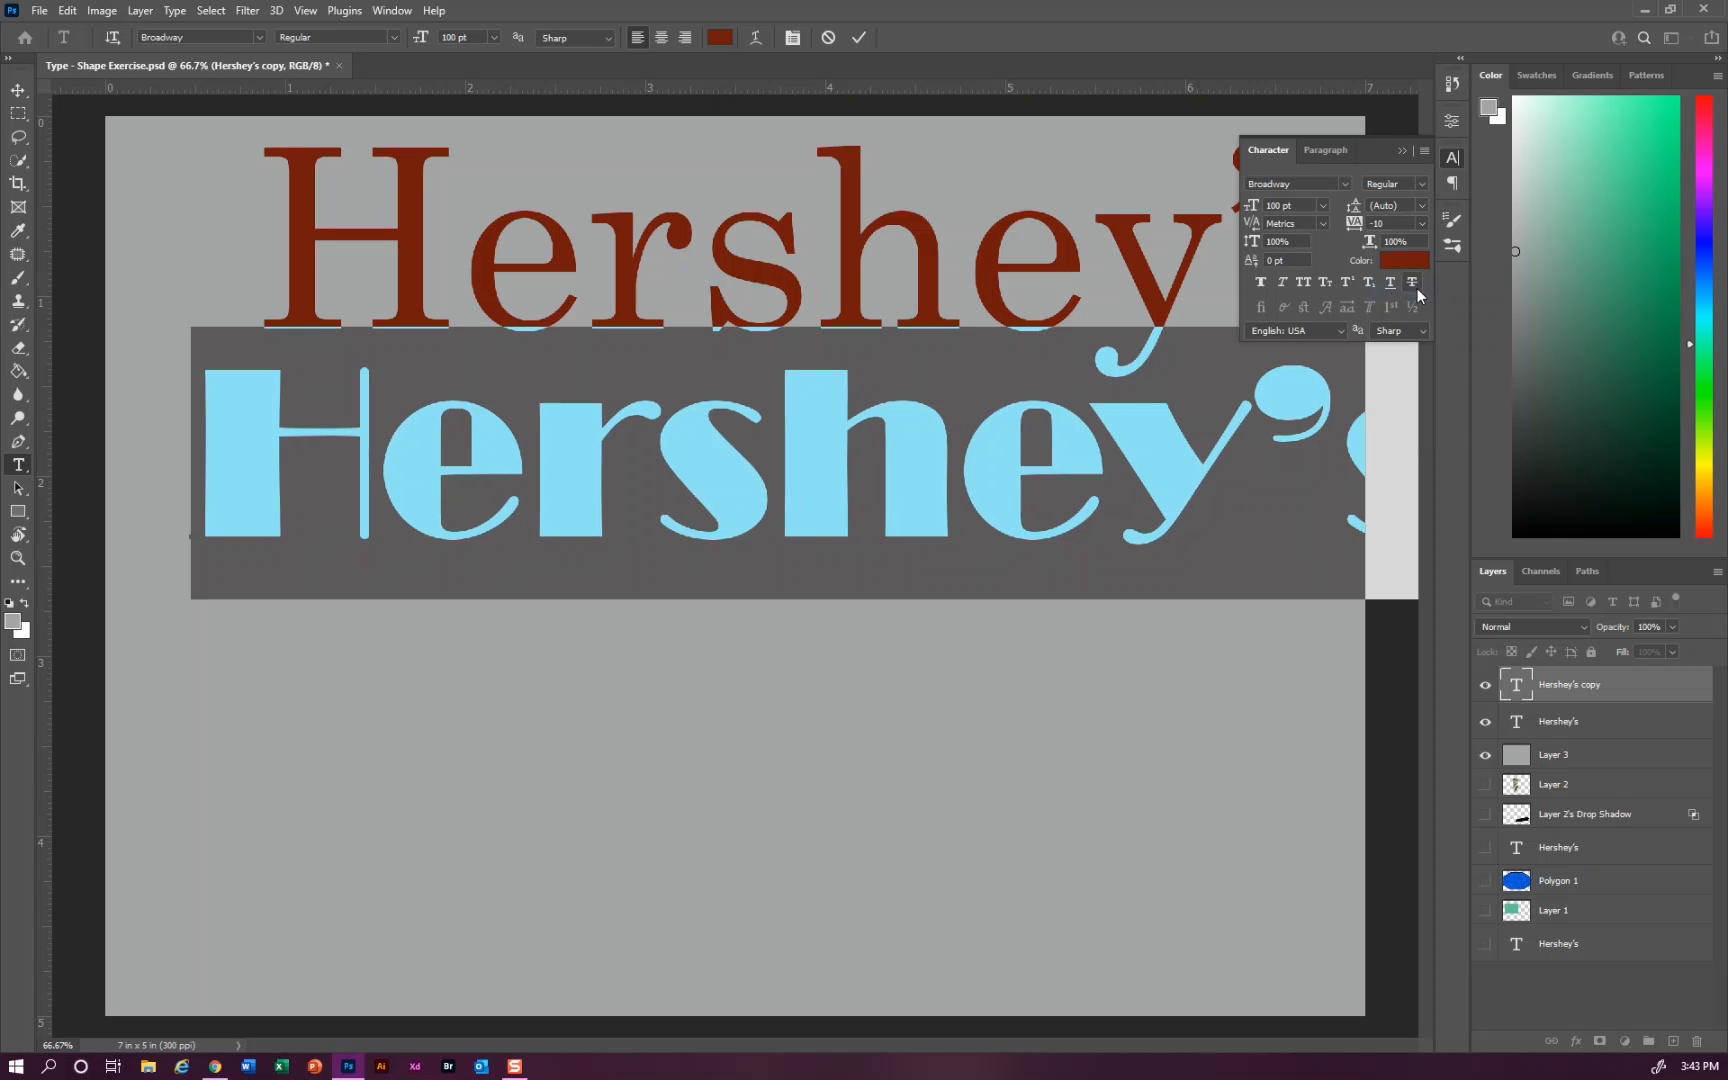
pyautogui.click(1422, 223)
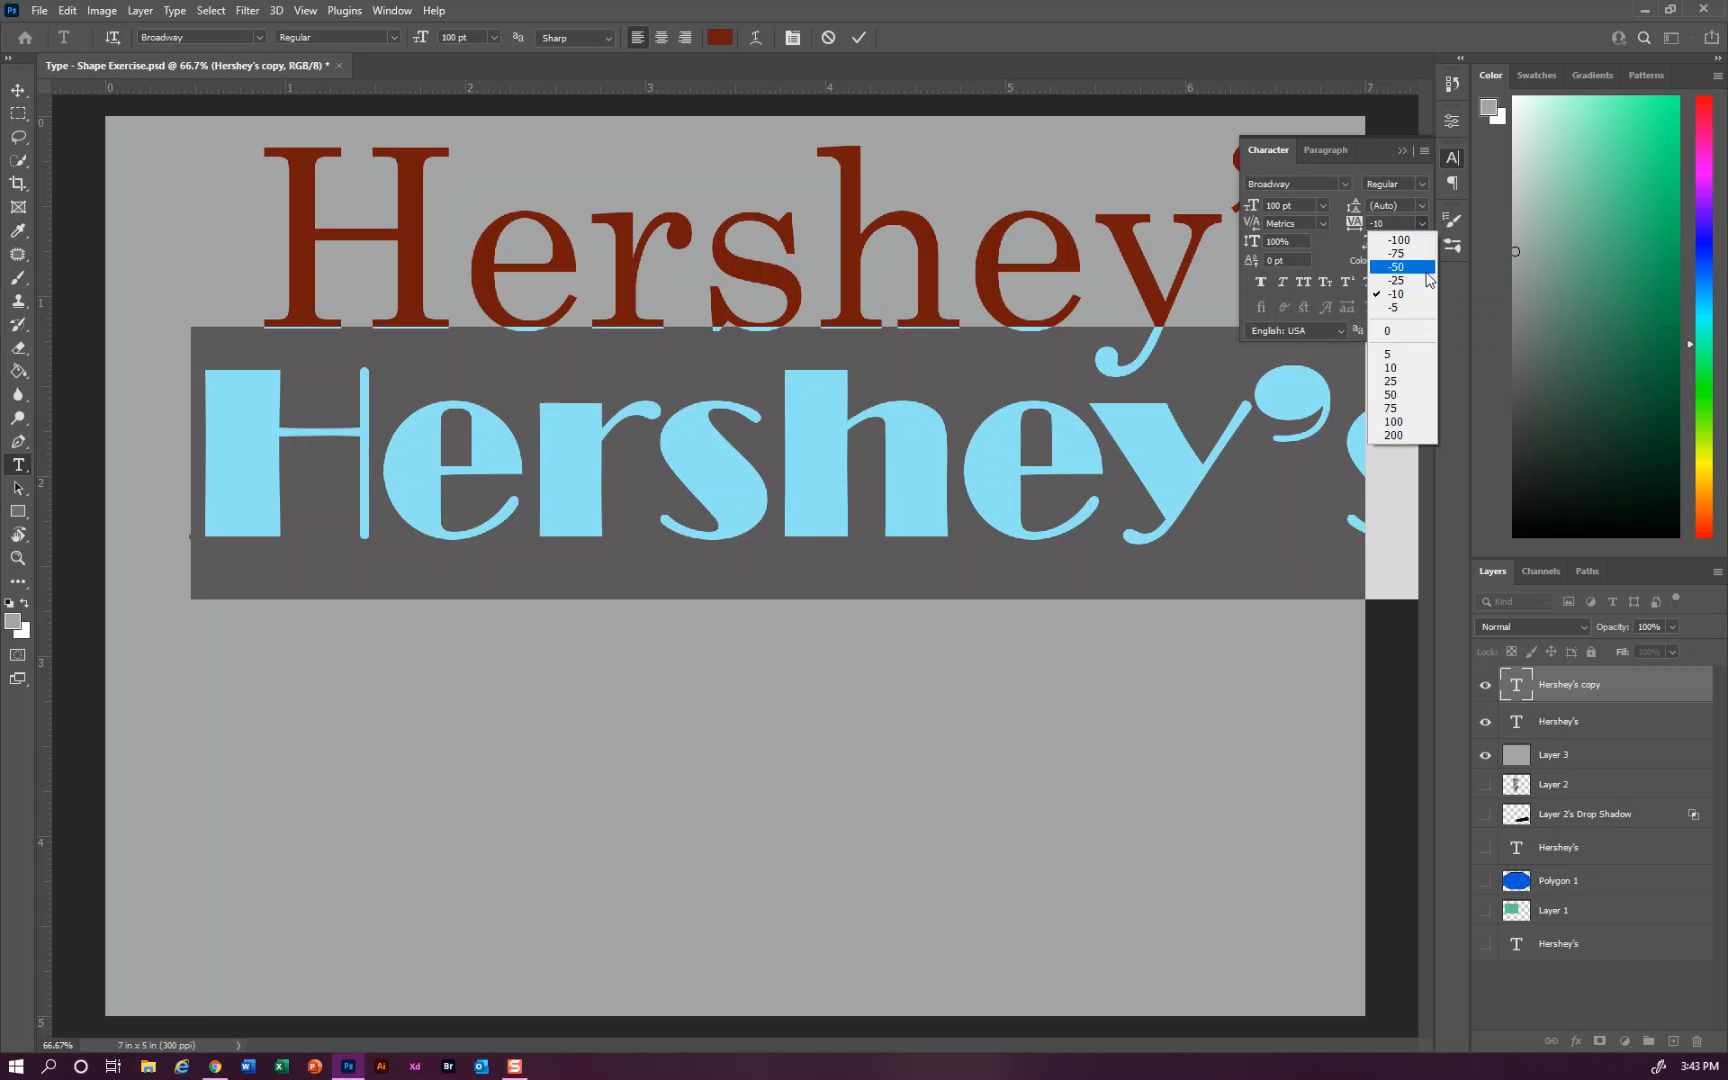
pyautogui.click(1426, 278)
pyautogui.click(1422, 223)
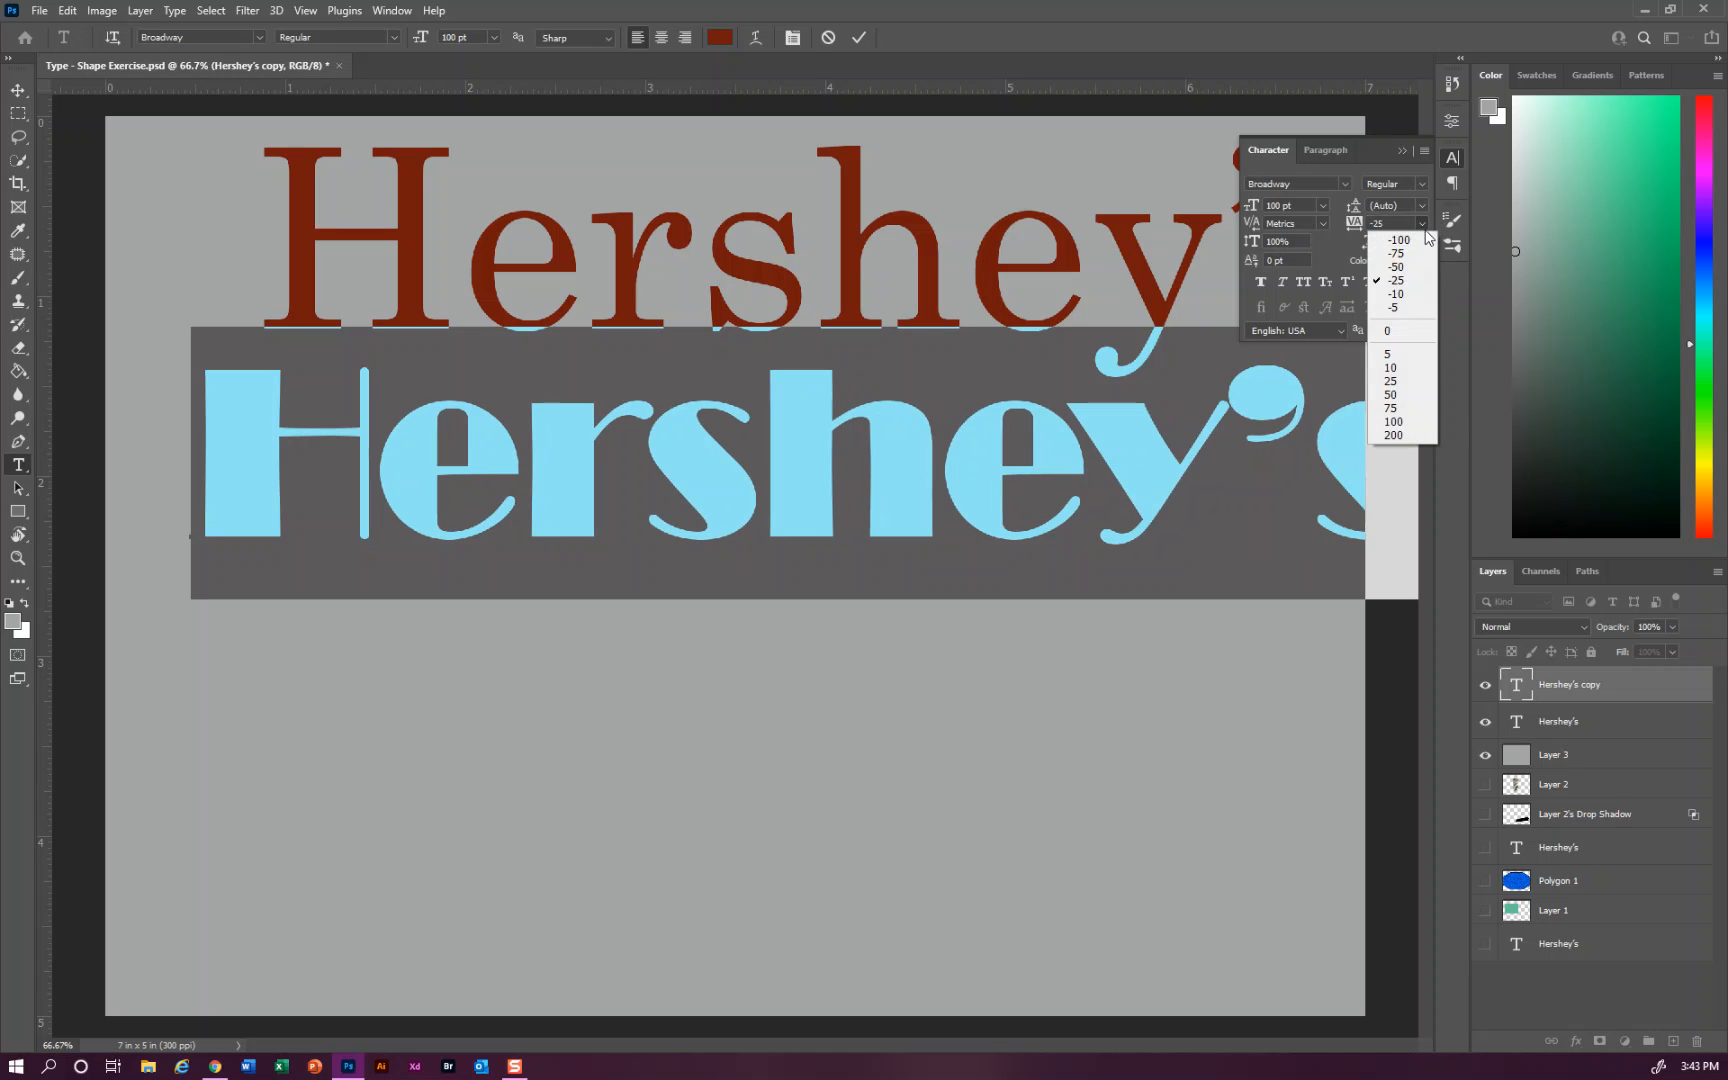
pyautogui.click(1424, 240)
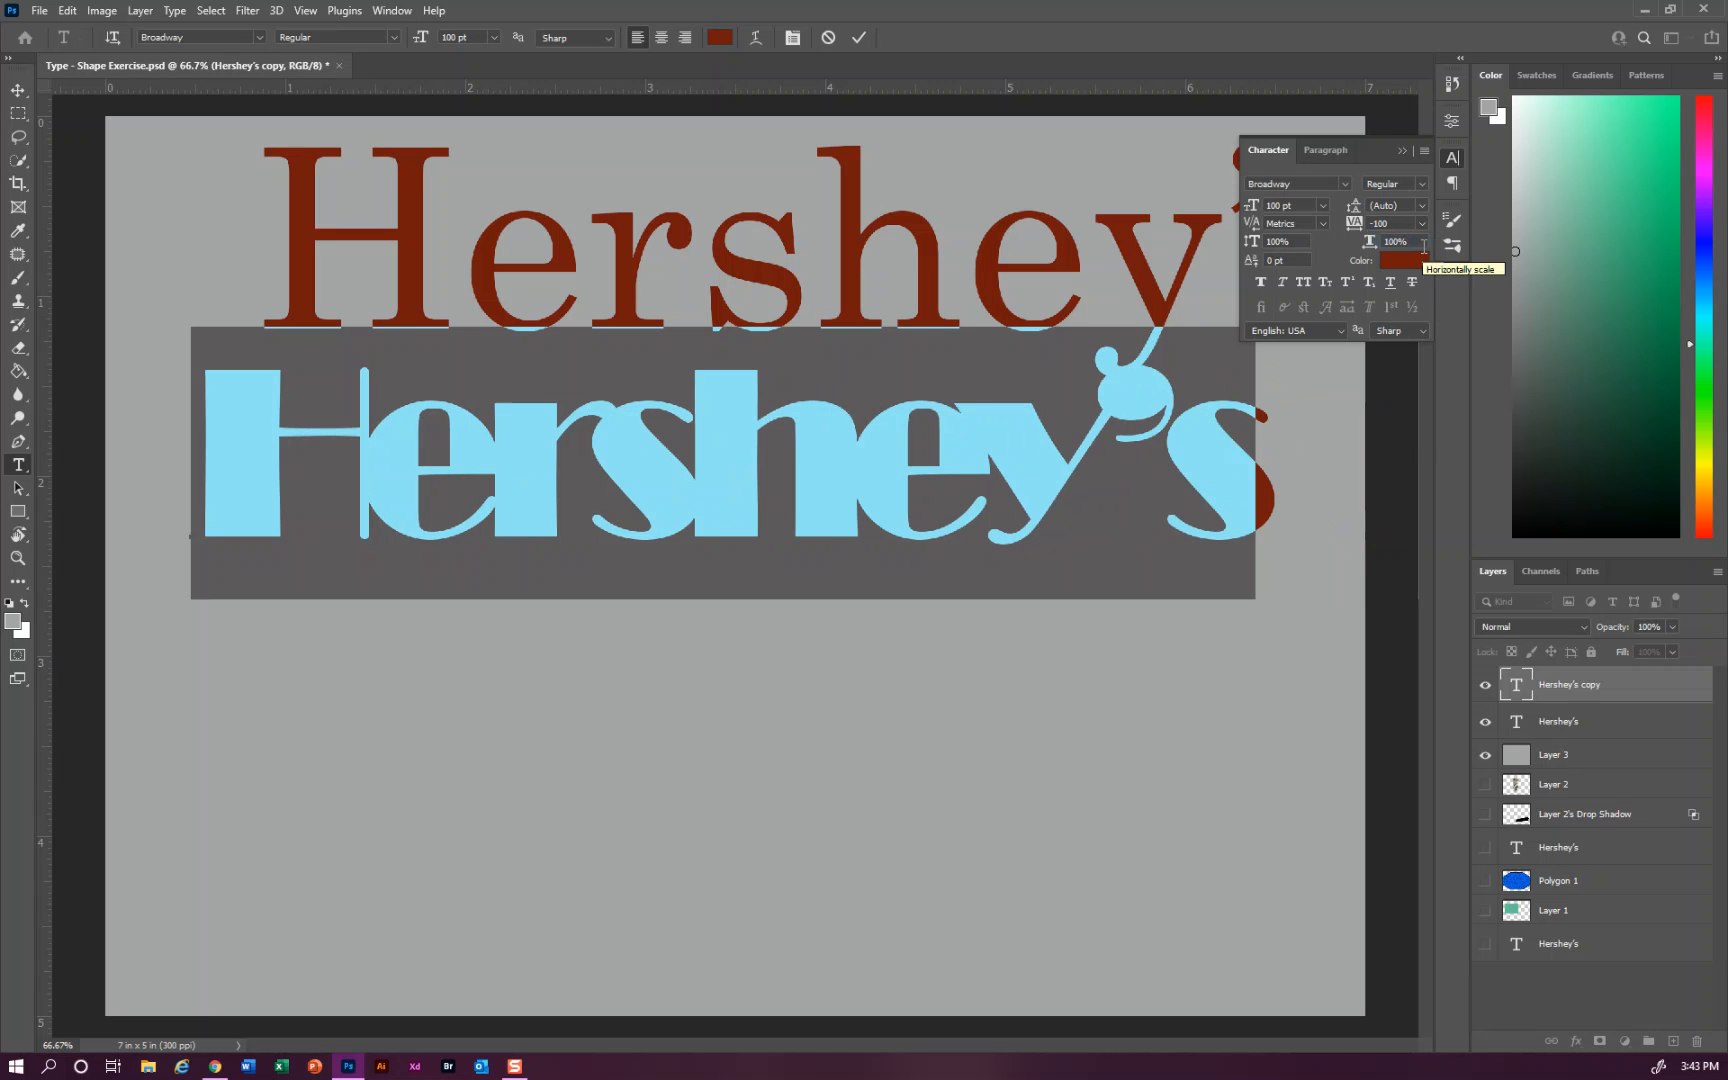
pyautogui.click(1421, 224)
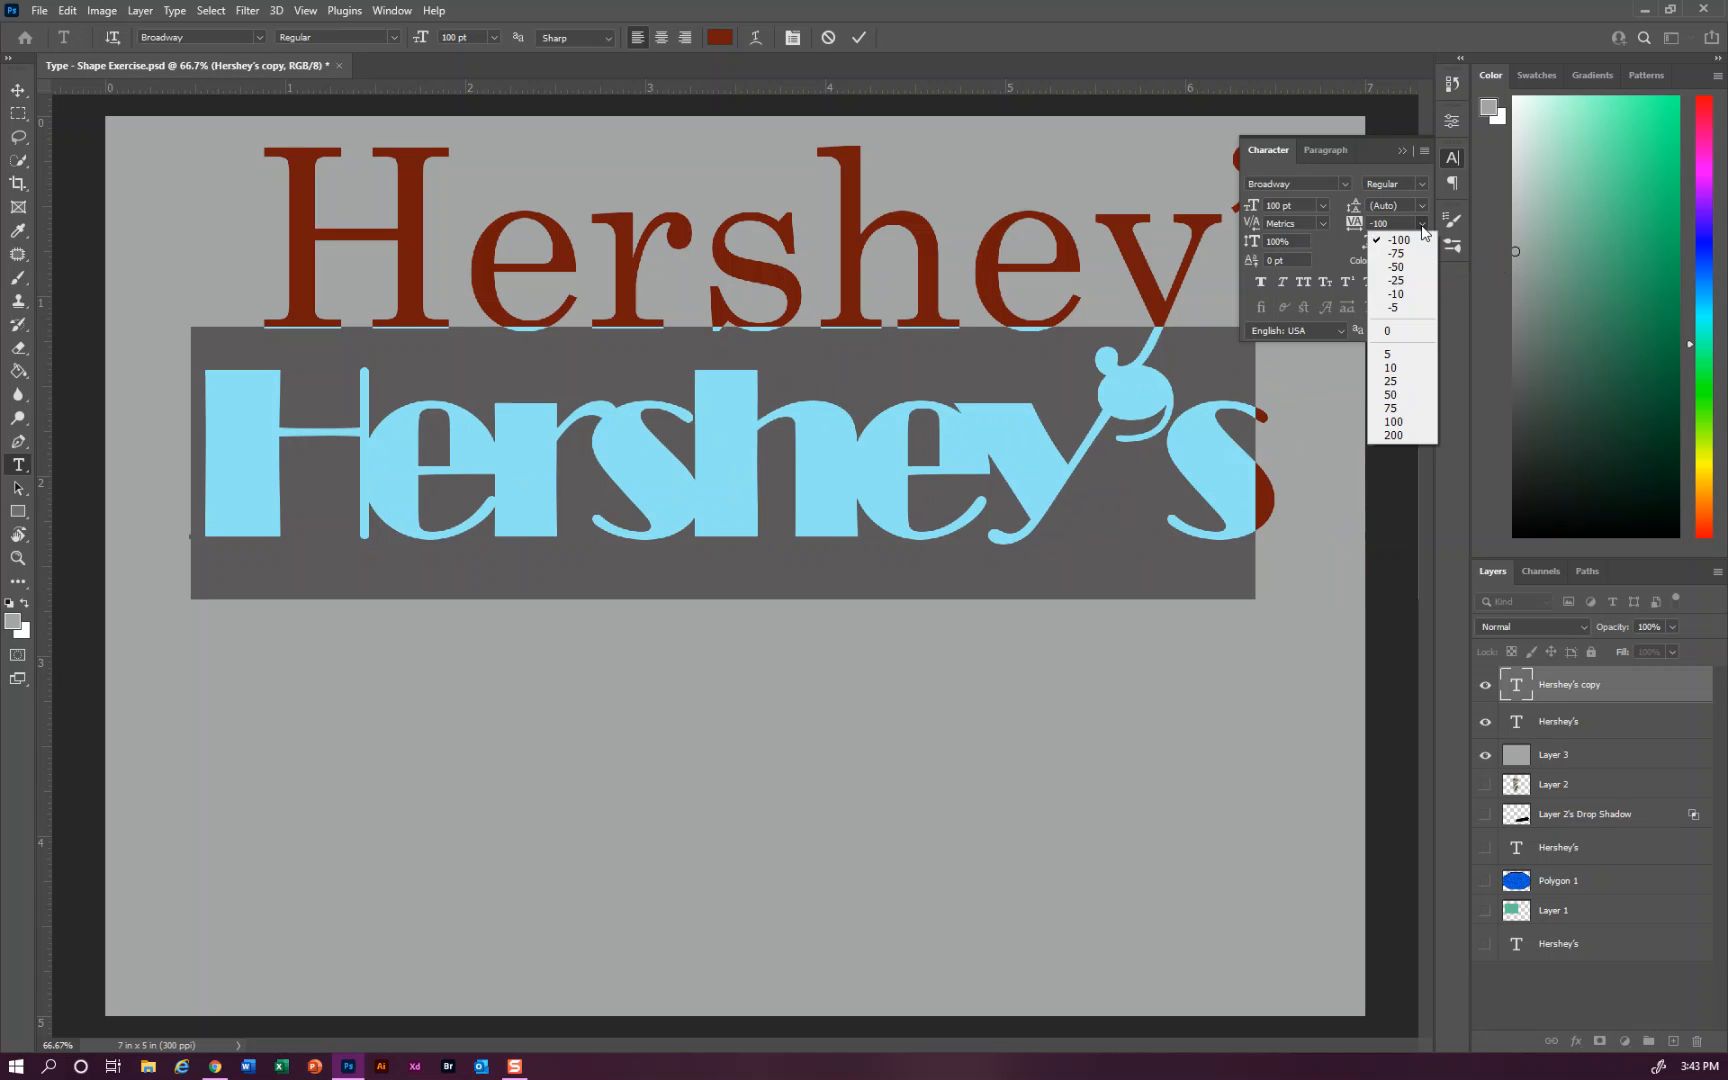
pyautogui.click(1425, 333)
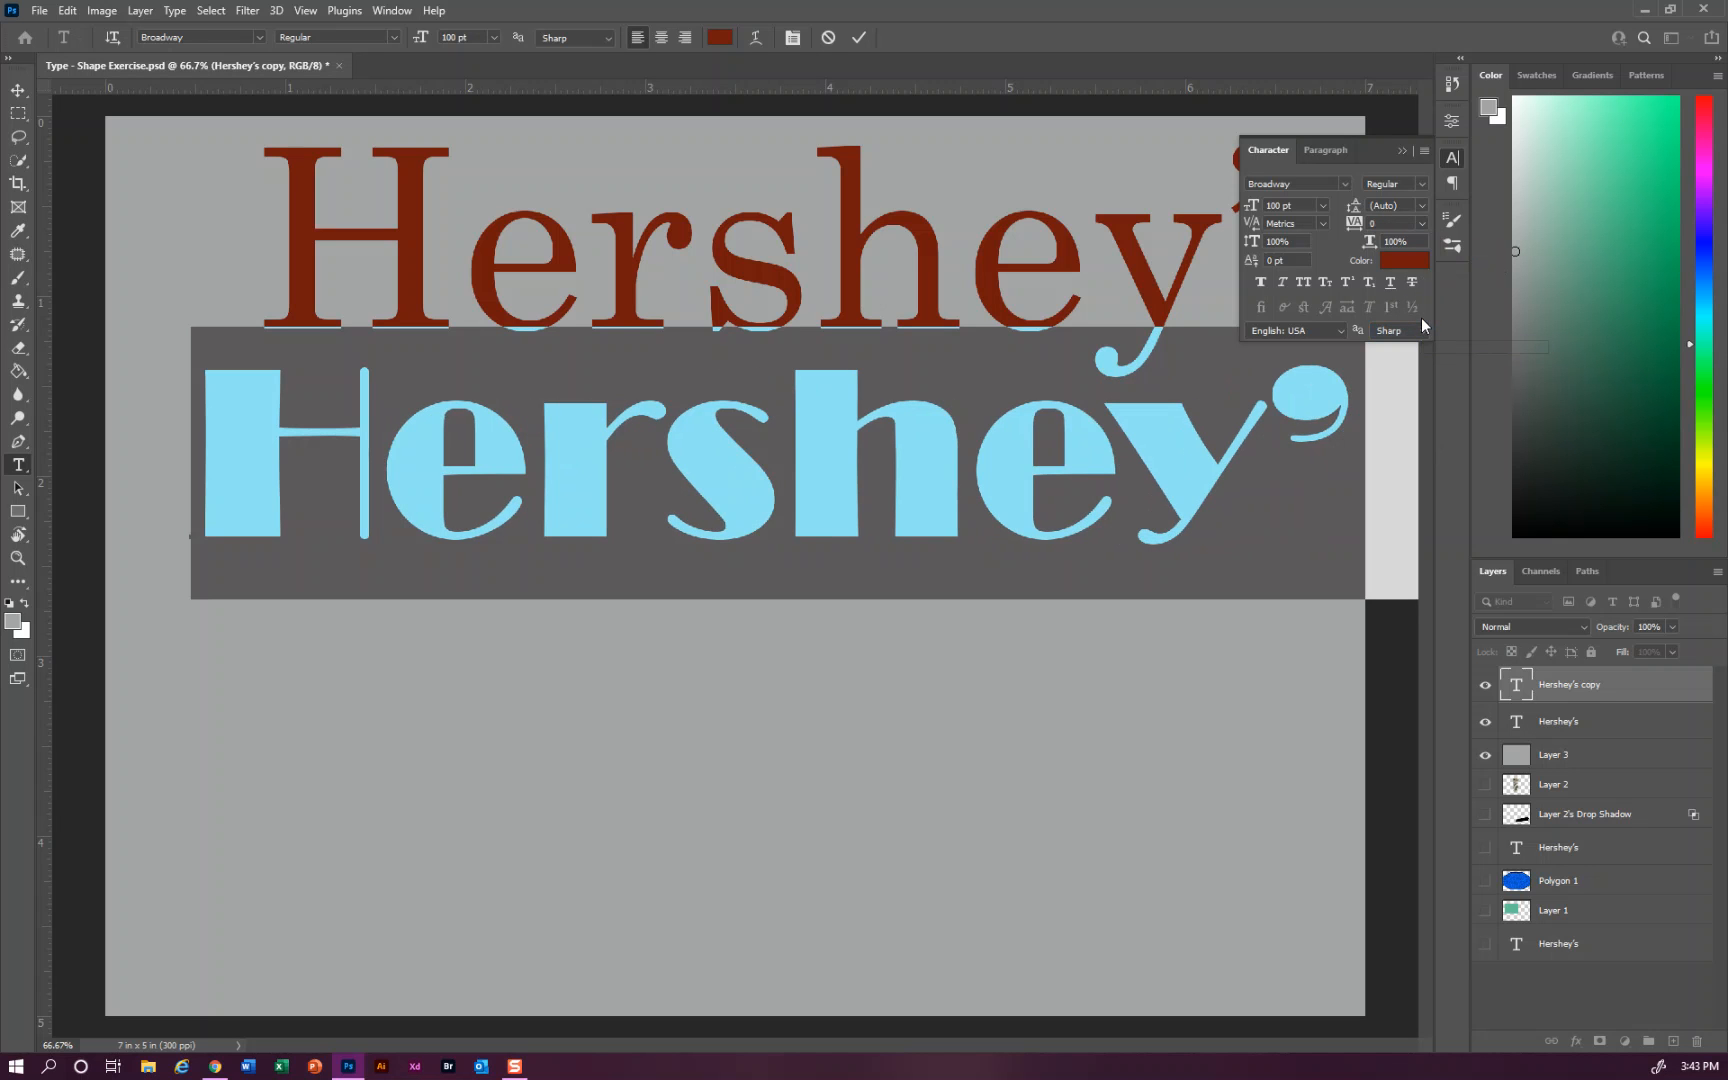
# Change the font of the lower Hershey's copy to Arial.
pyautogui.click(1422, 184)
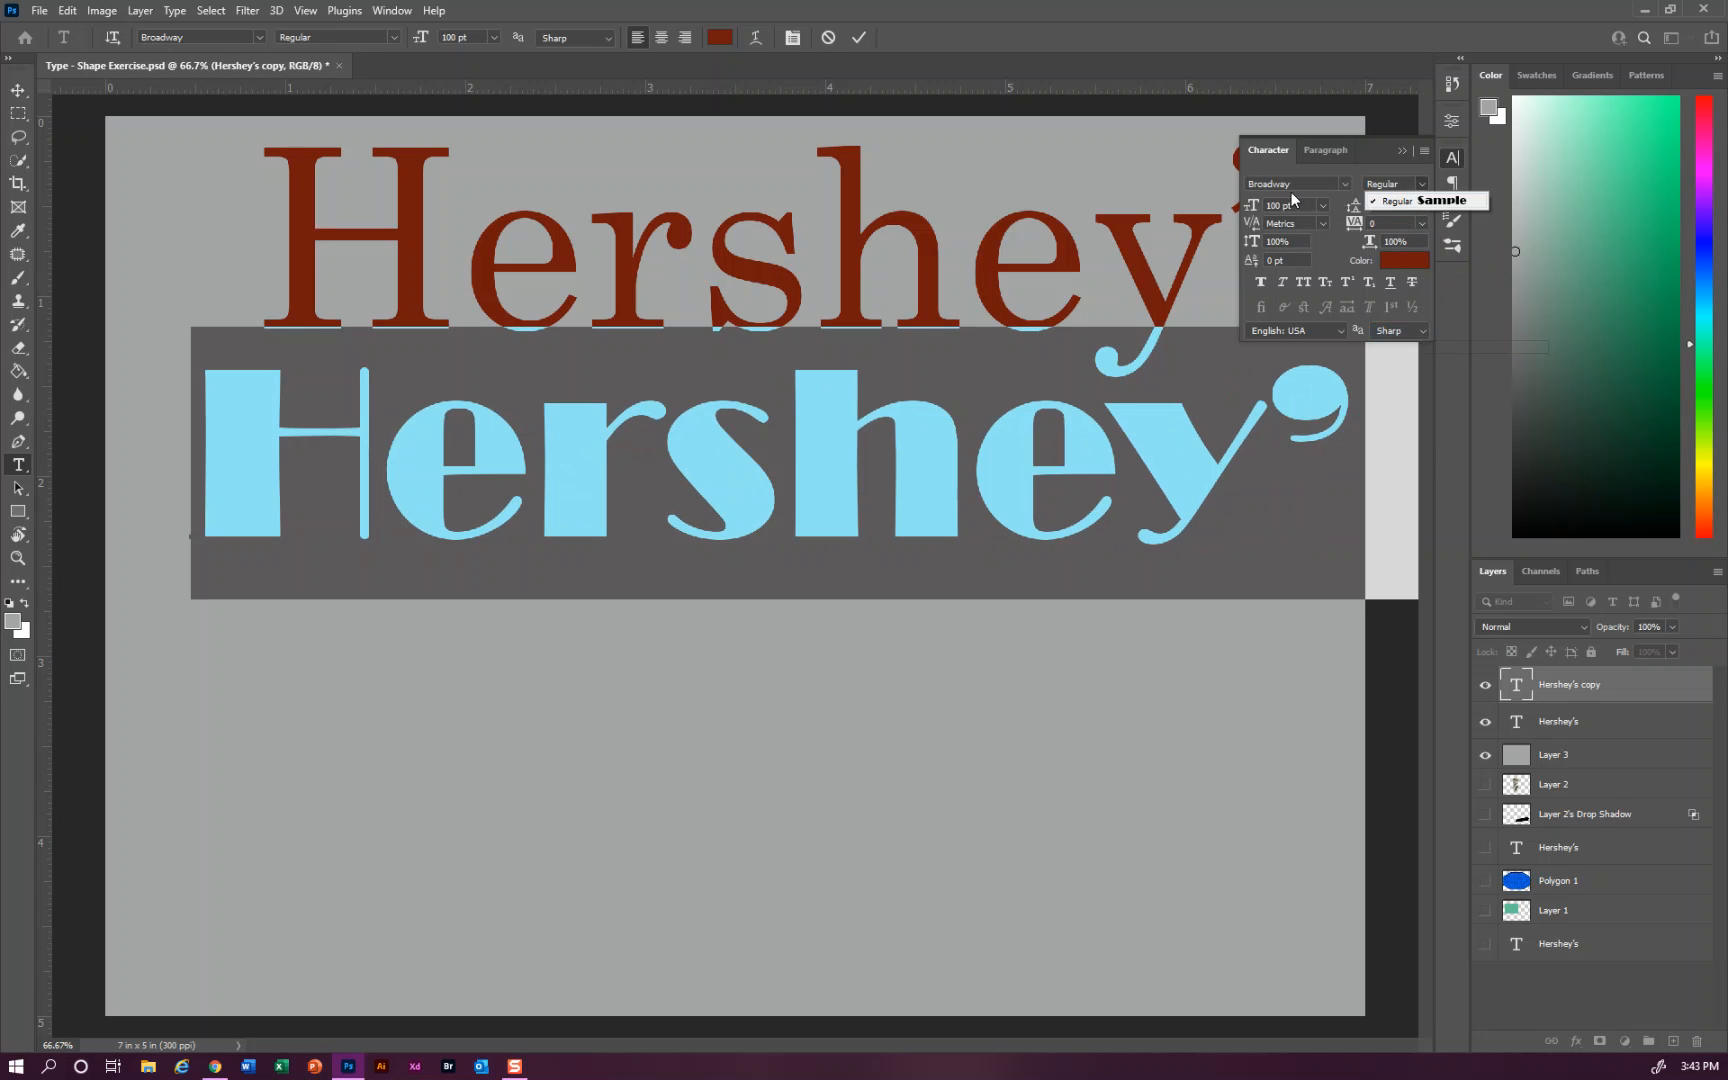
pyautogui.click(1341, 183)
pyautogui.click(1342, 184)
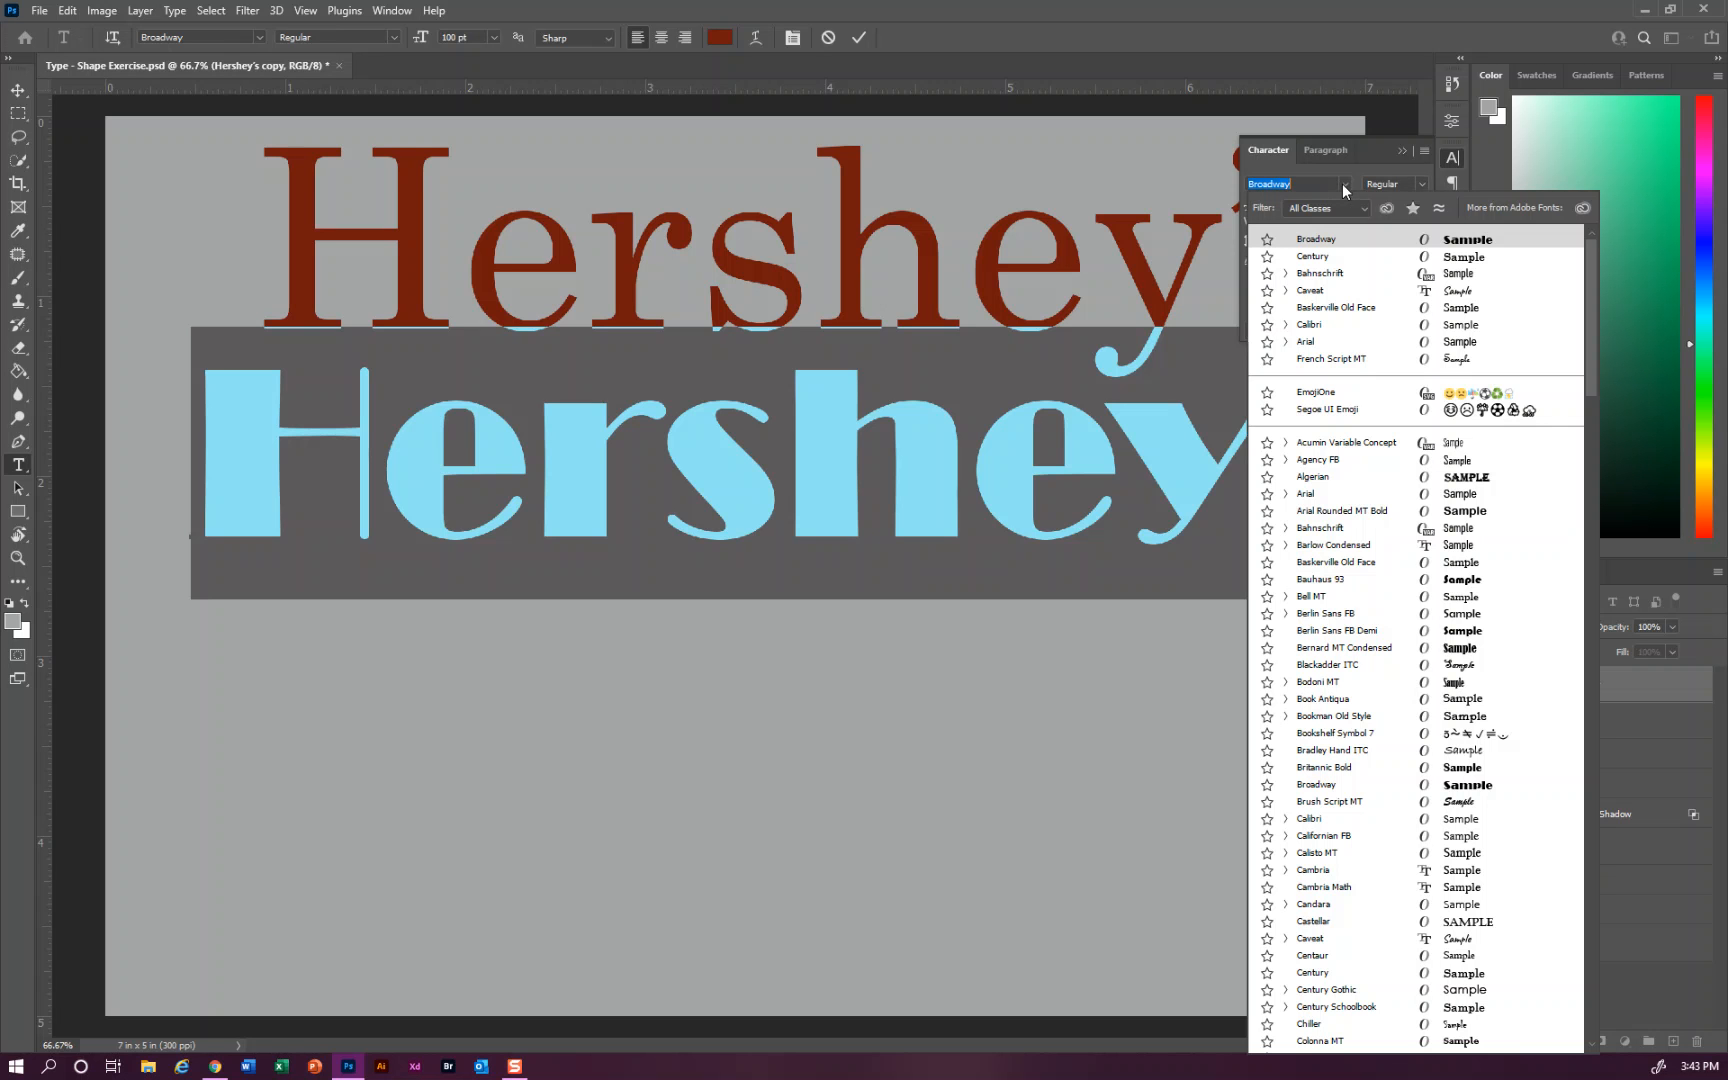
pyautogui.click(1318, 494)
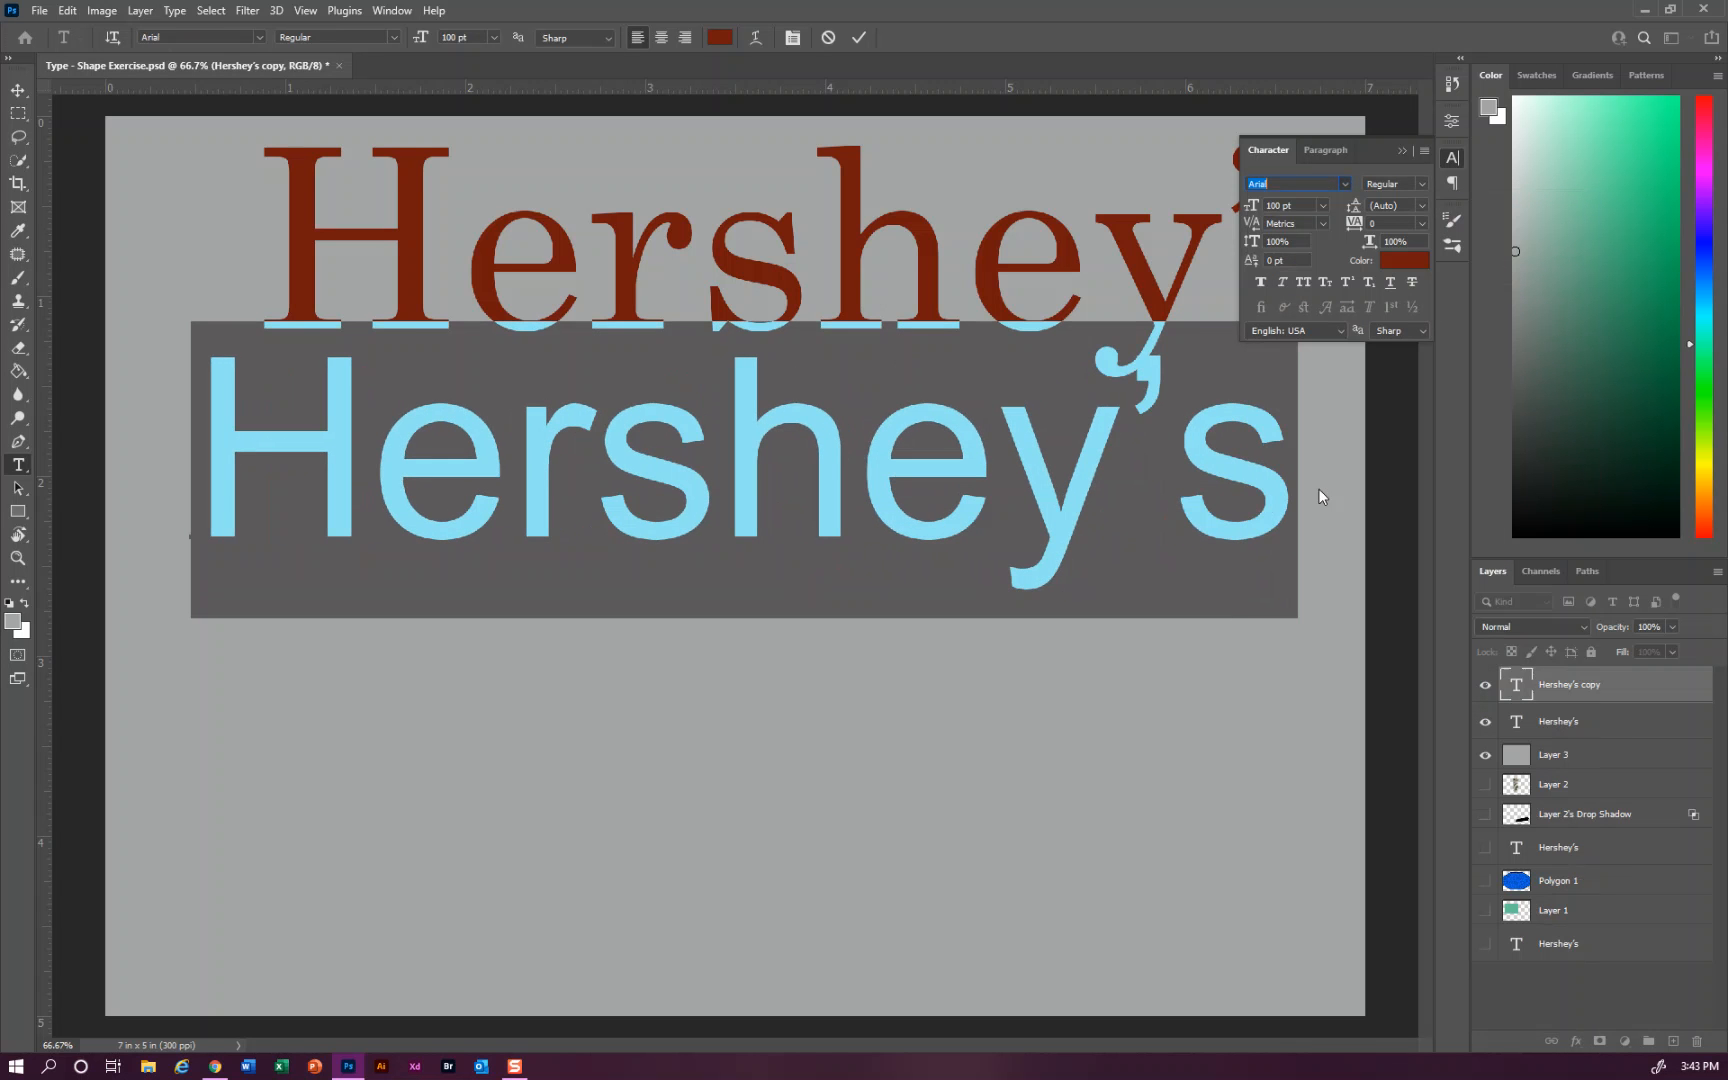
# Try the Narrow style on the lower Arial text and set its style to Black.
pyautogui.click(1428, 184)
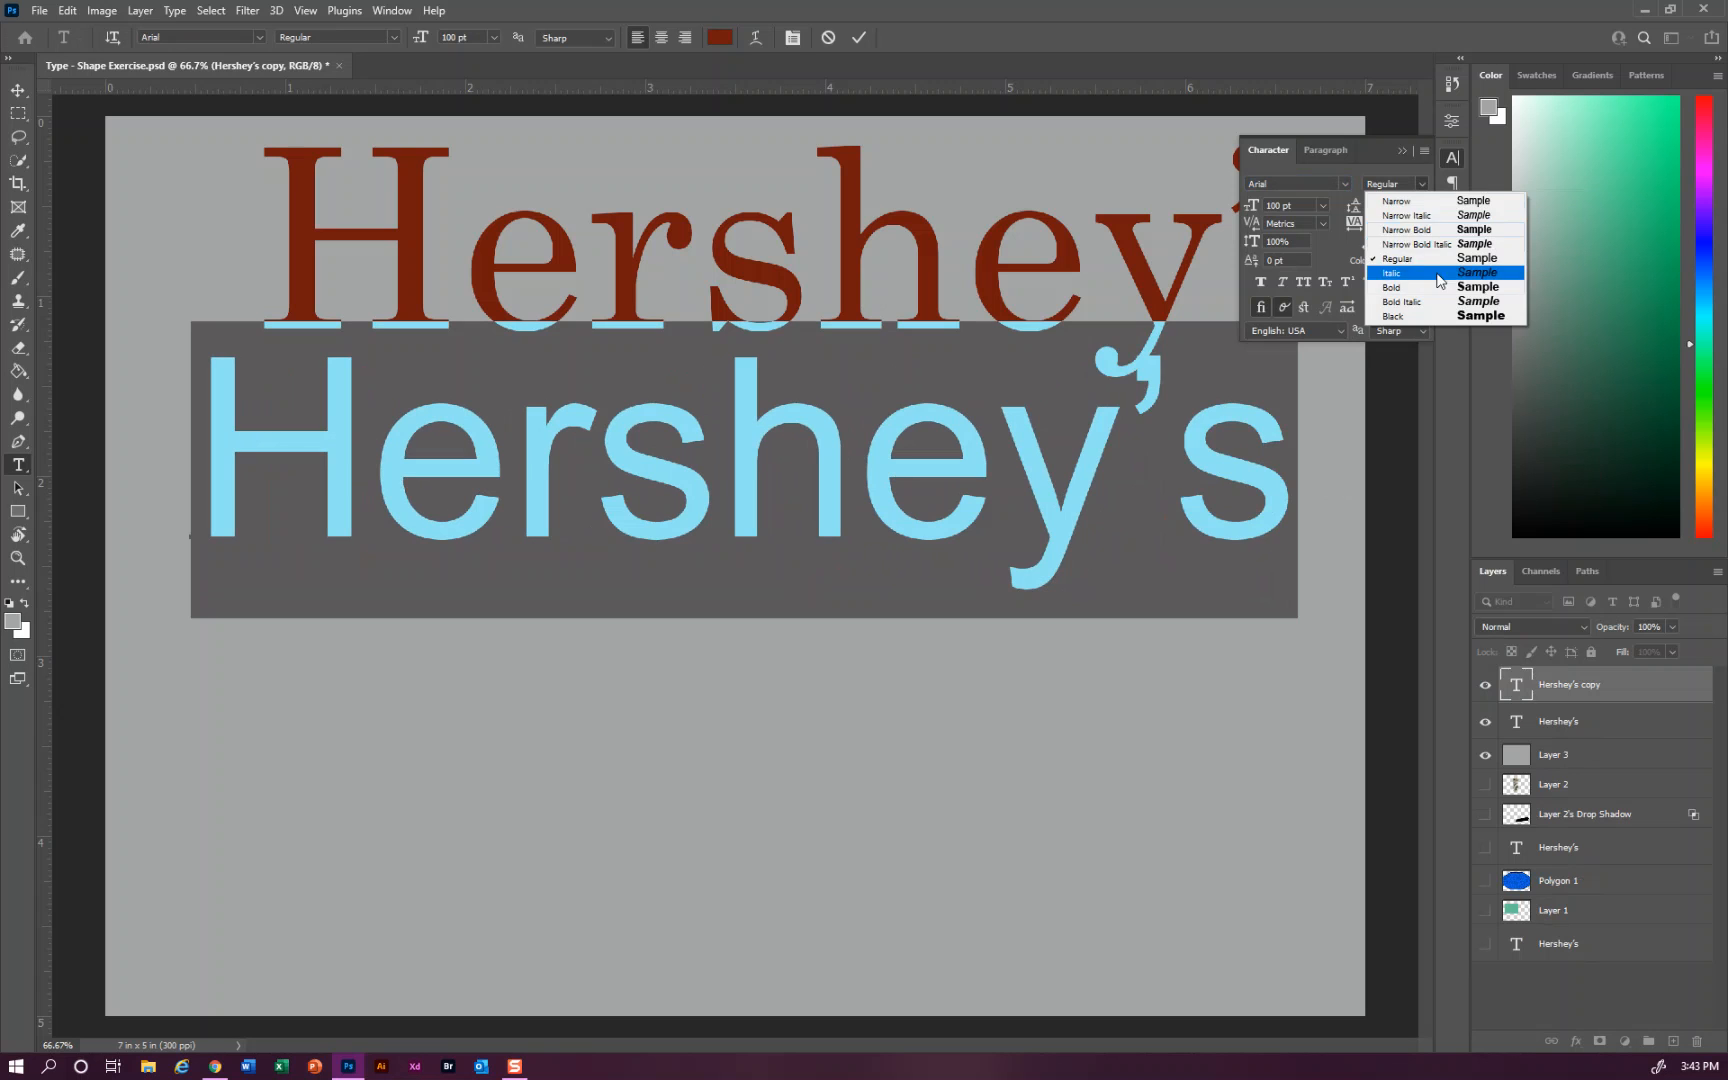
pyautogui.click(1439, 201)
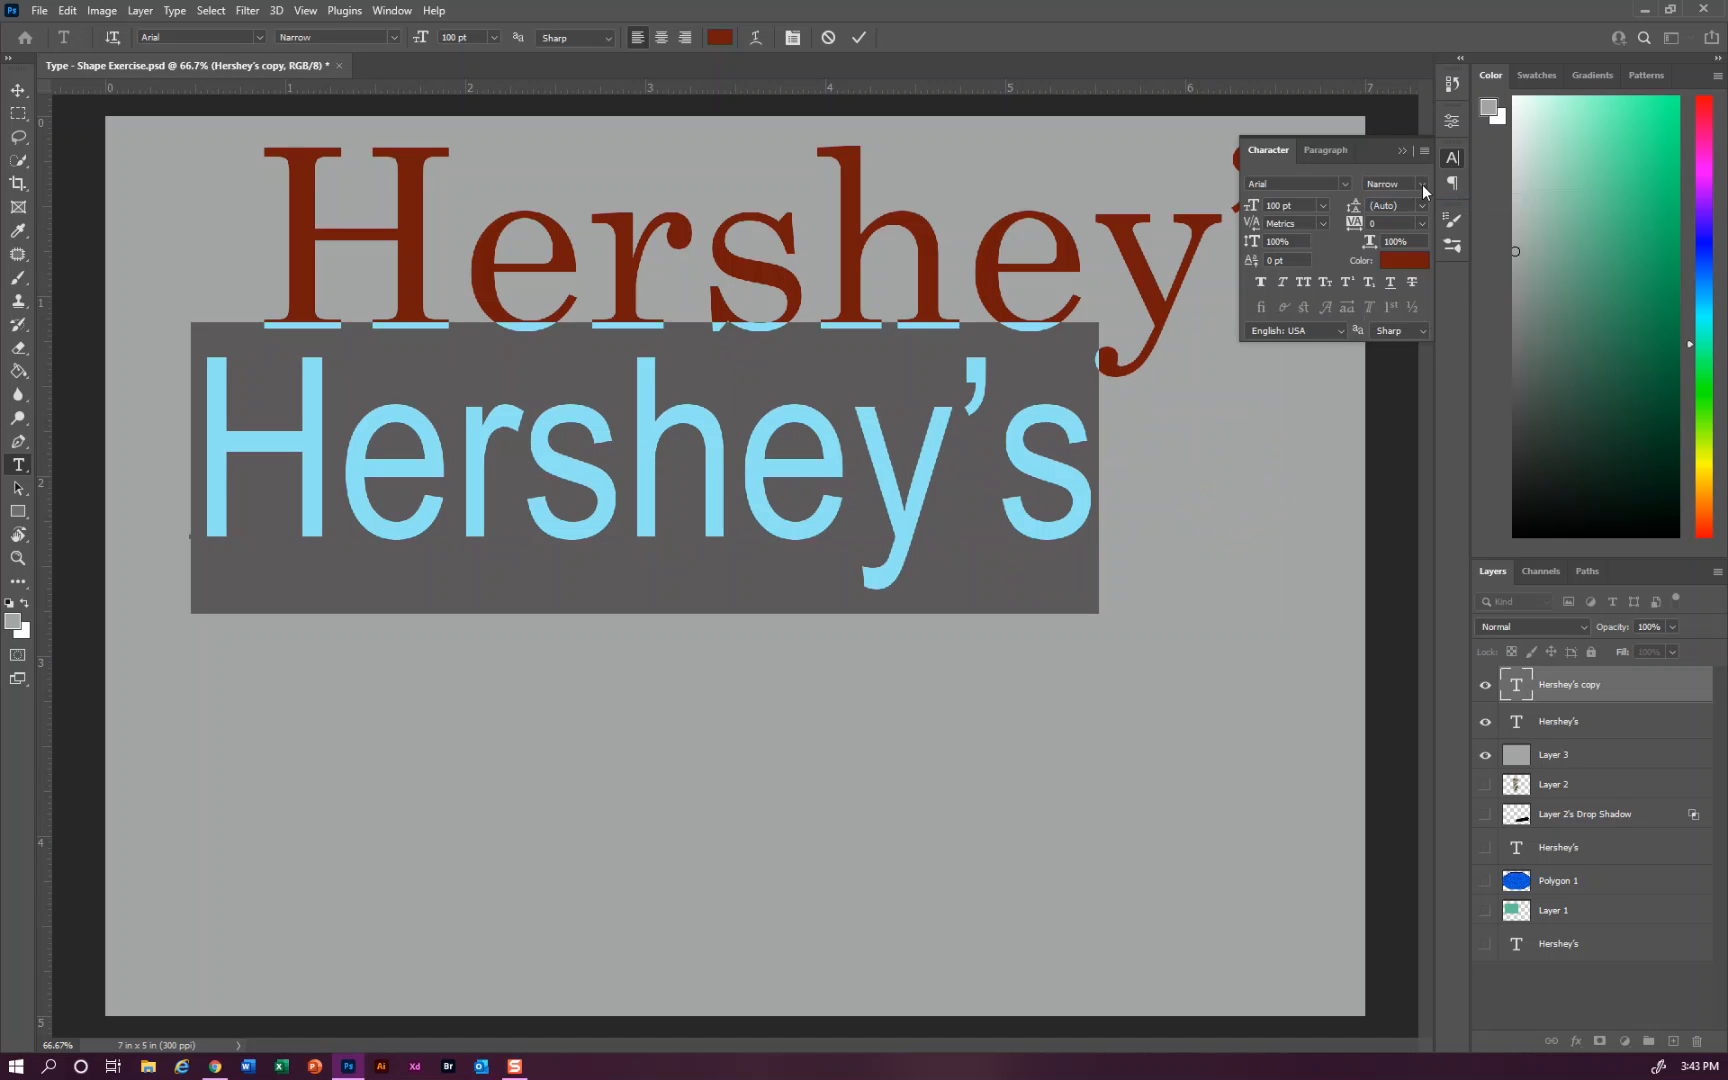
pyautogui.click(1422, 184)
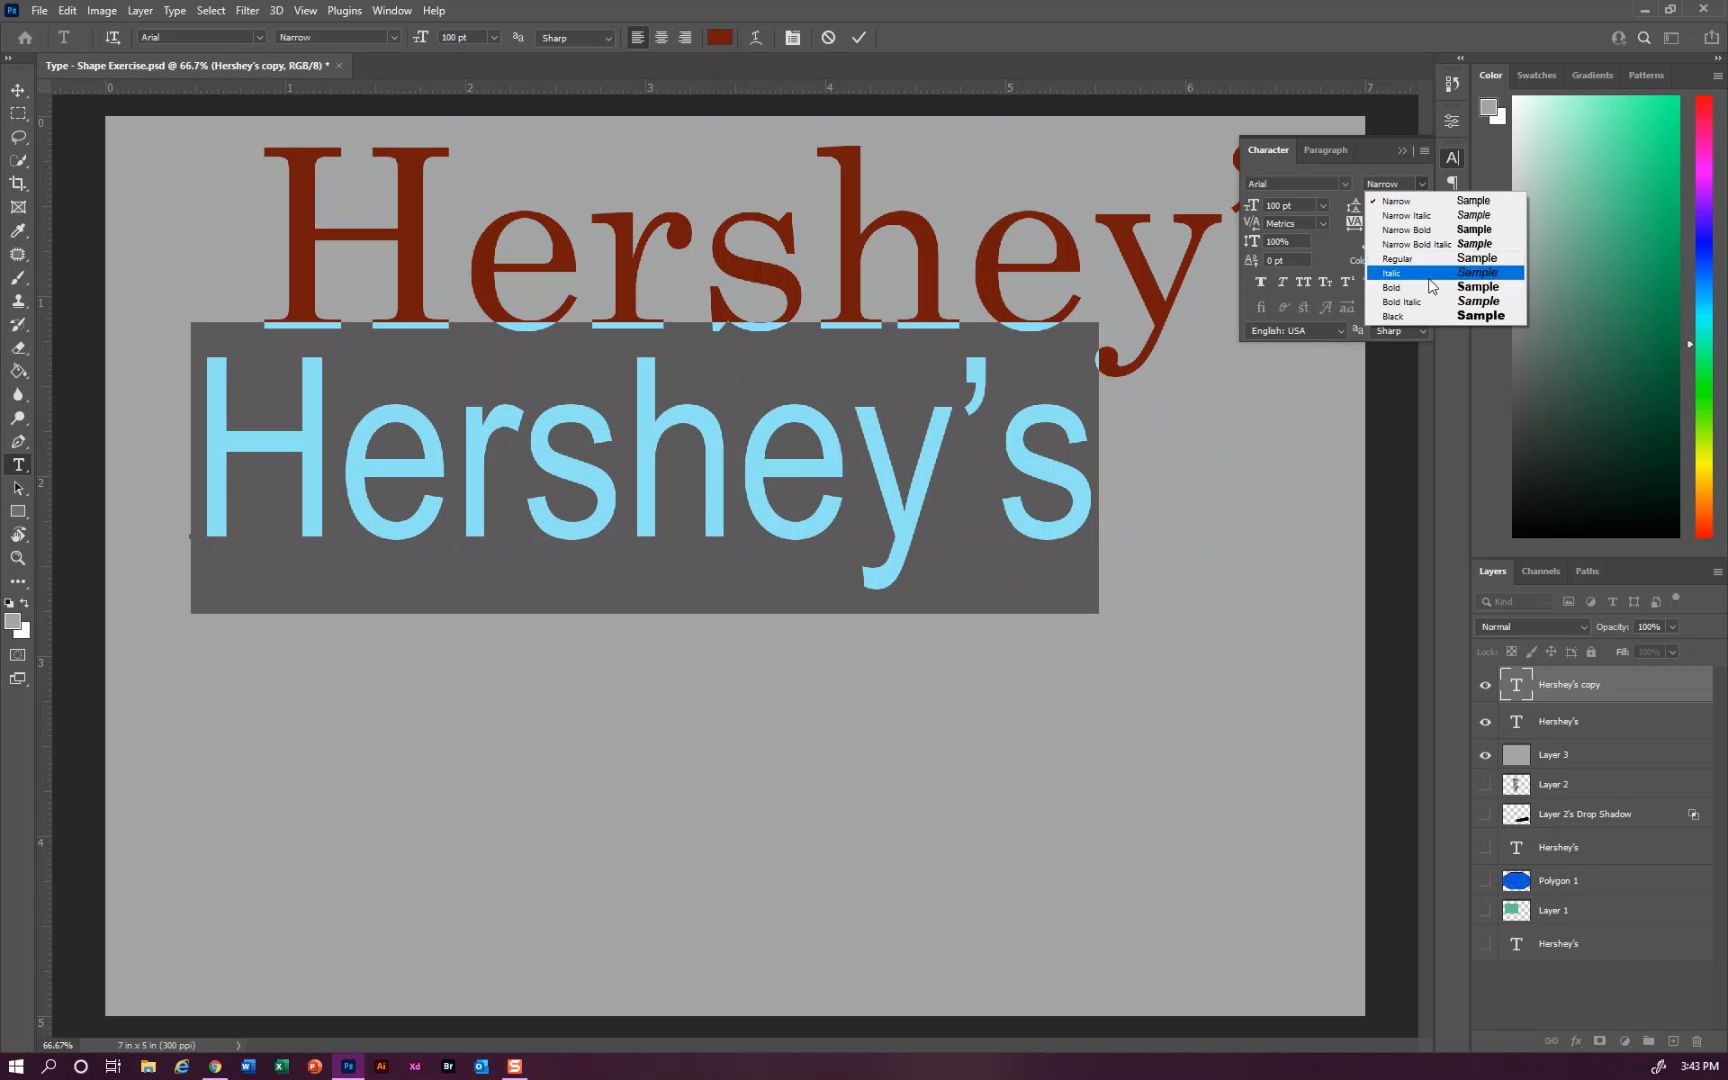
pyautogui.click(1427, 318)
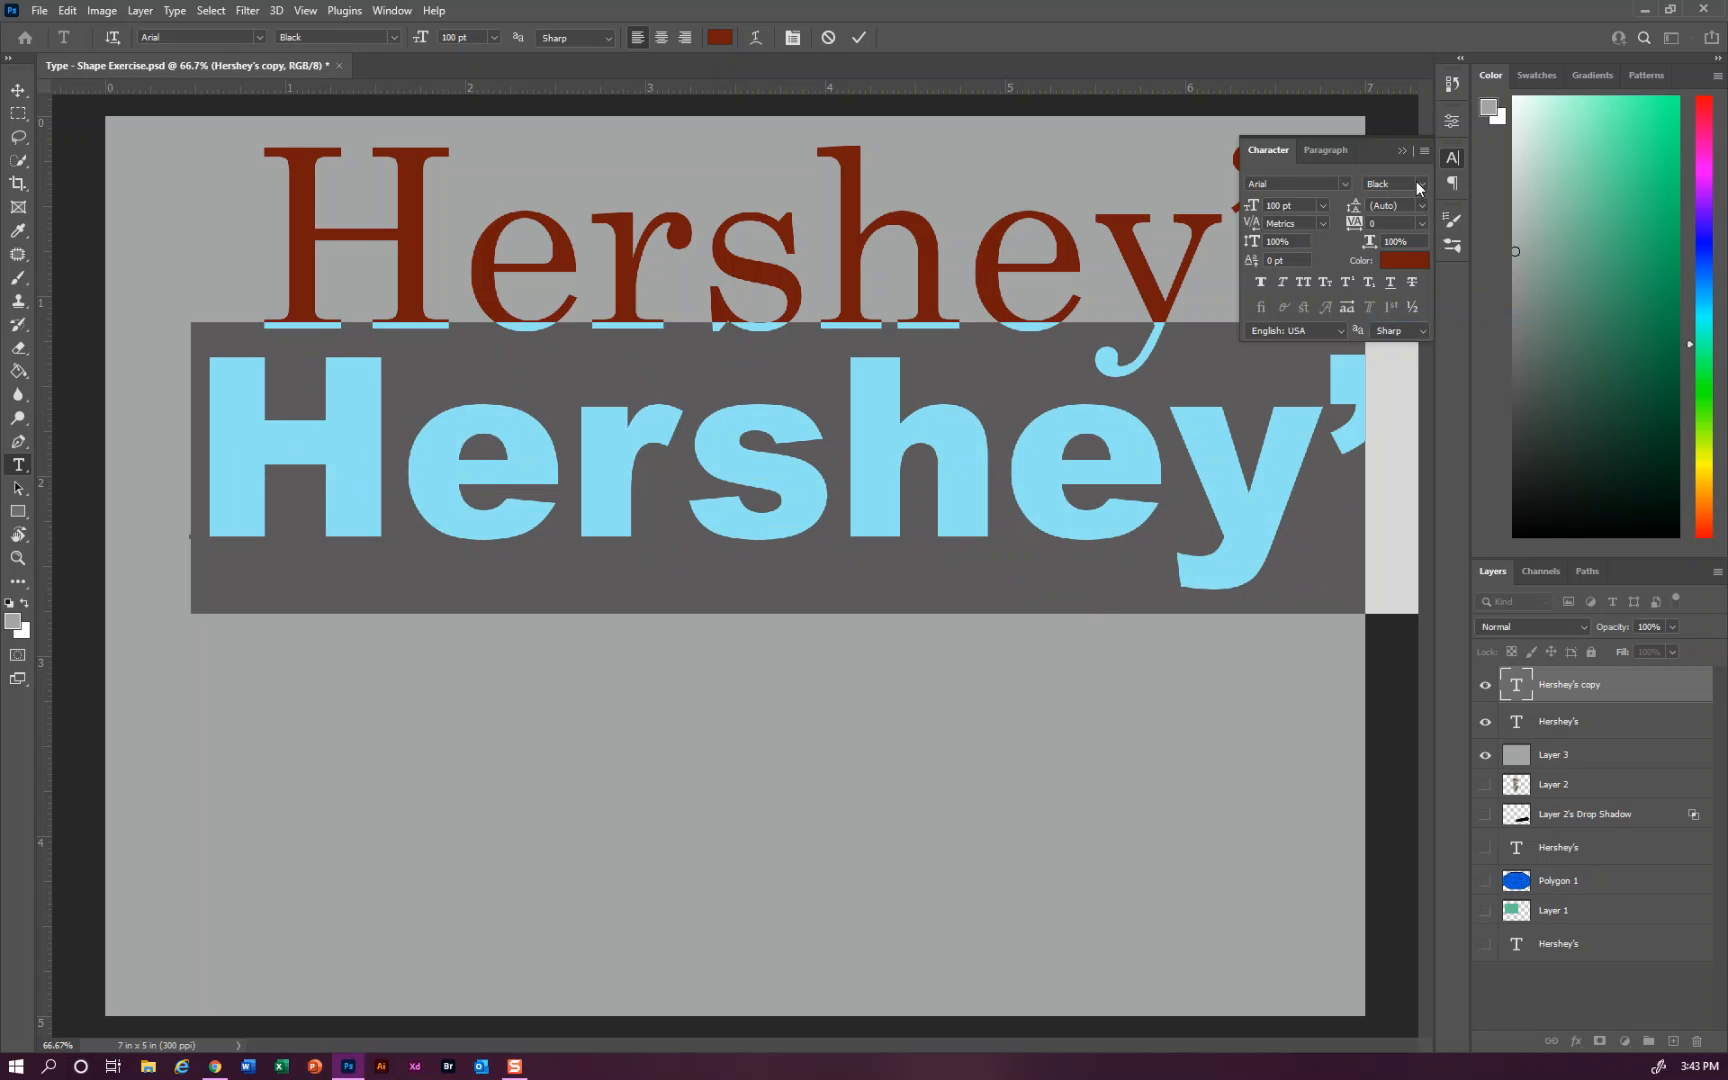
# Commit the lower Arial Black Hershey's text and place a duplicate of it directly below.
pyautogui.click(1453, 159)
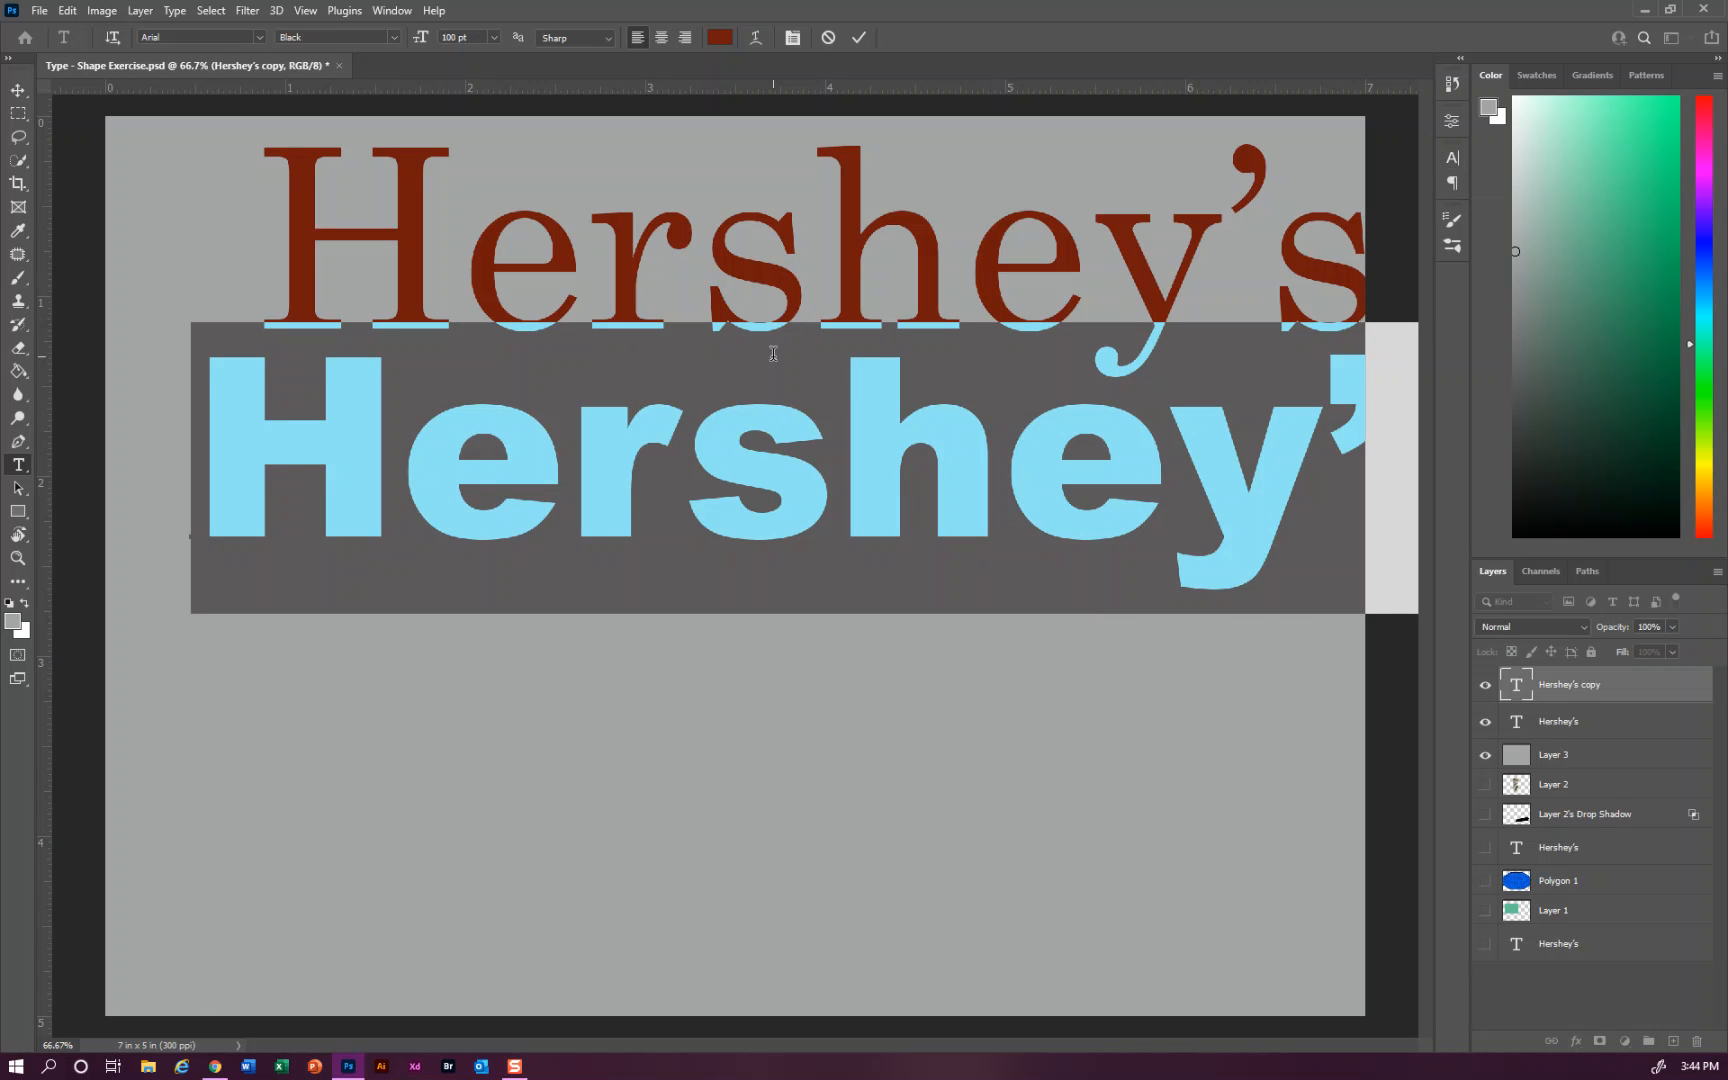
pyautogui.click(18, 90)
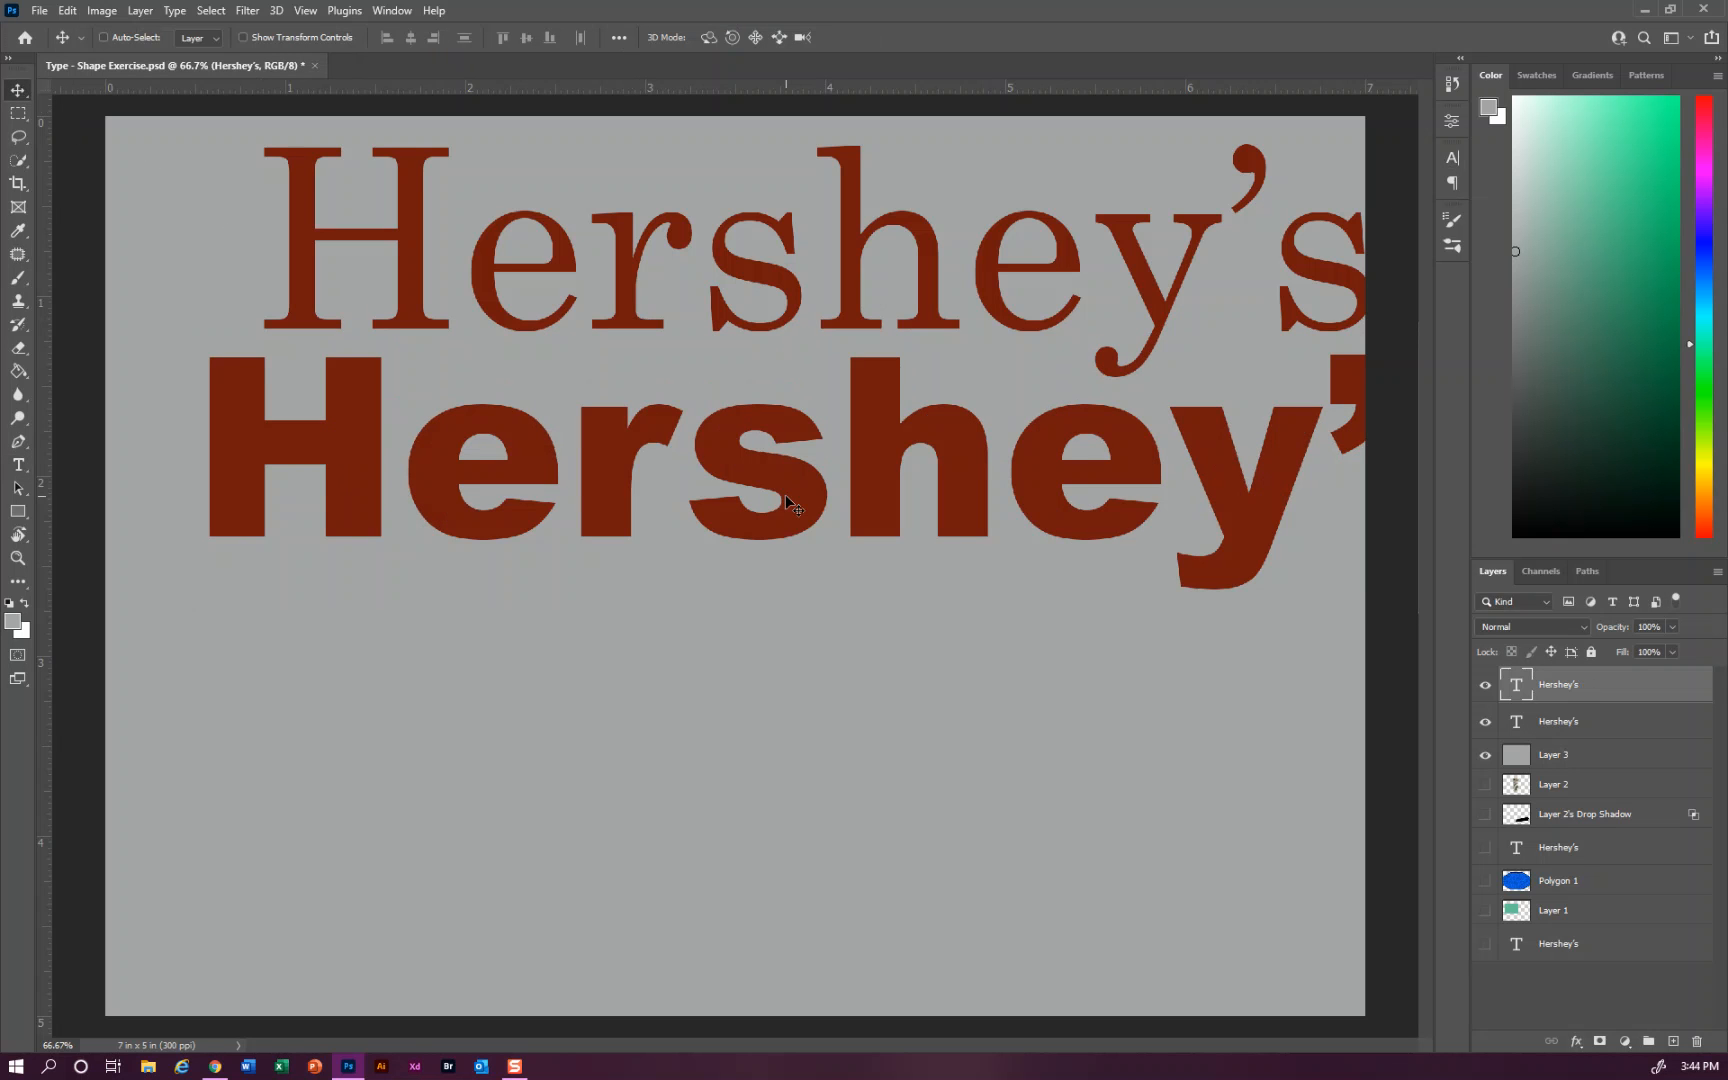
pyautogui.keyDown('alt'); pyautogui.moveTo(950, 464); pyautogui.dragTo(946, 640); pyautogui.keyUp('alt')
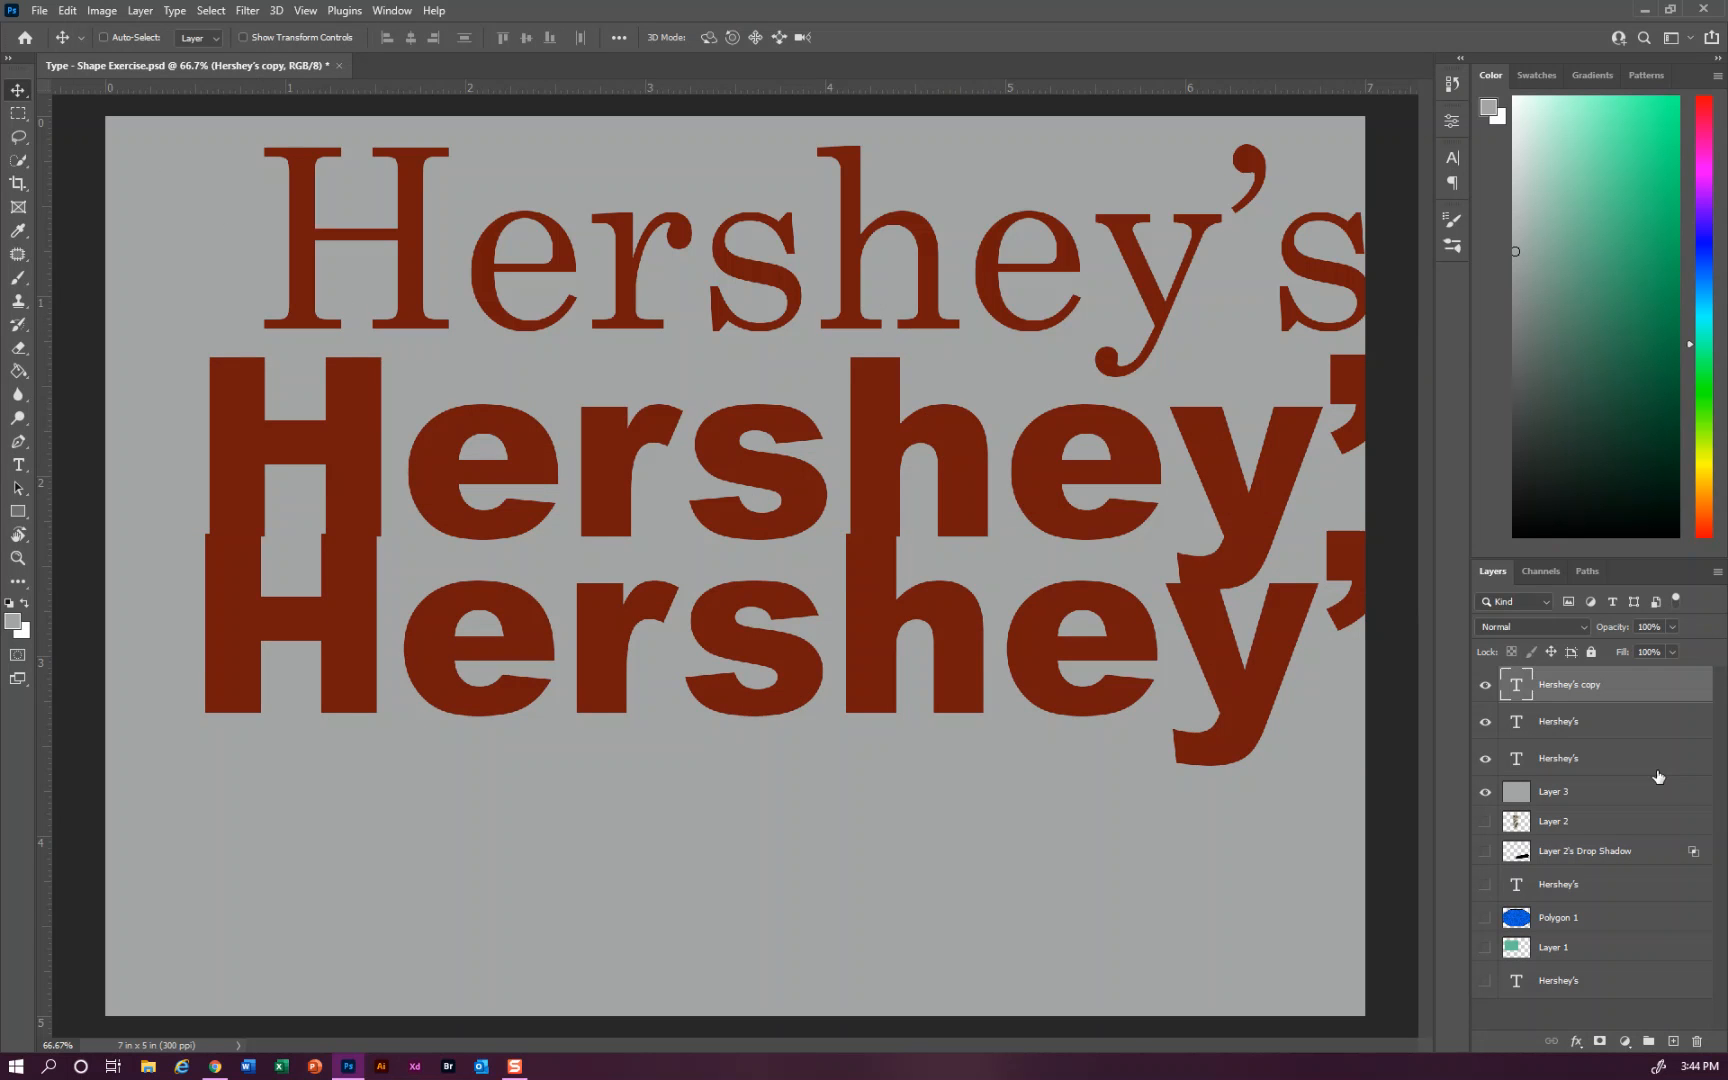
# Delete both Arial Black Hershey's text layers, the original and its duplicate, keeping the Century text above them.
pyautogui.click(1608, 729)
pyautogui.click(1707, 1041)
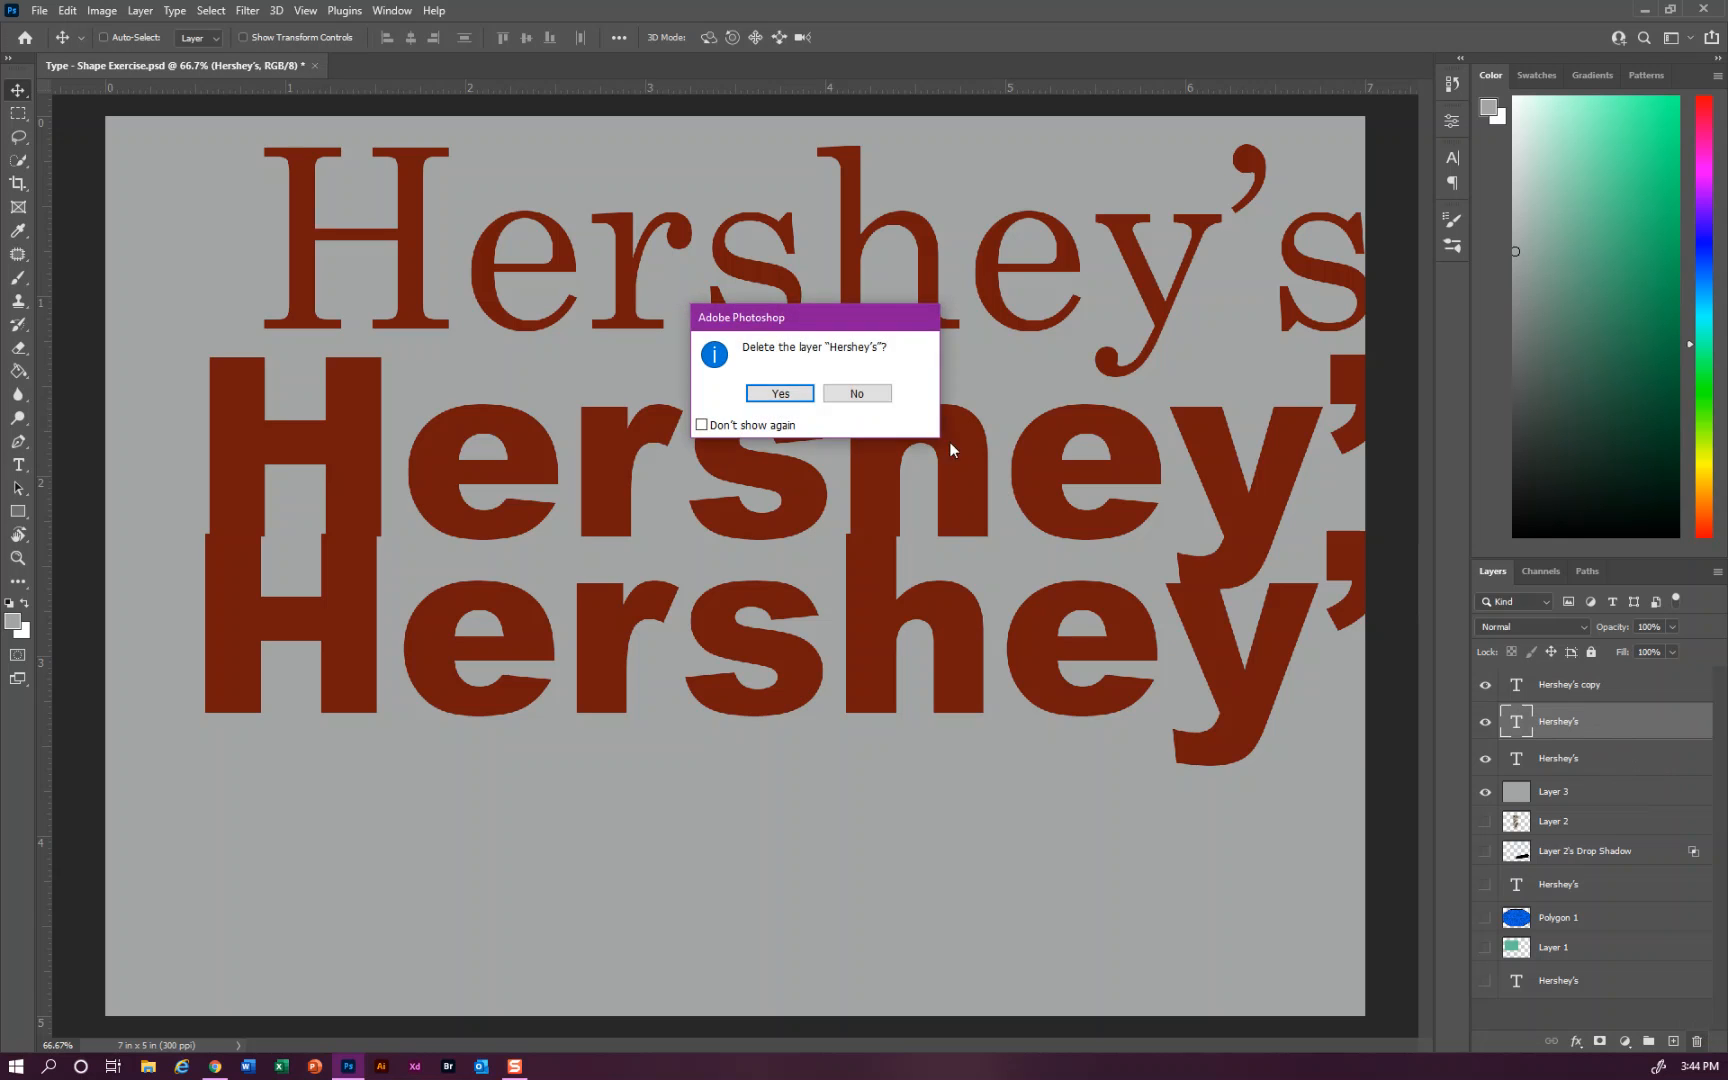
pyautogui.click(790, 395)
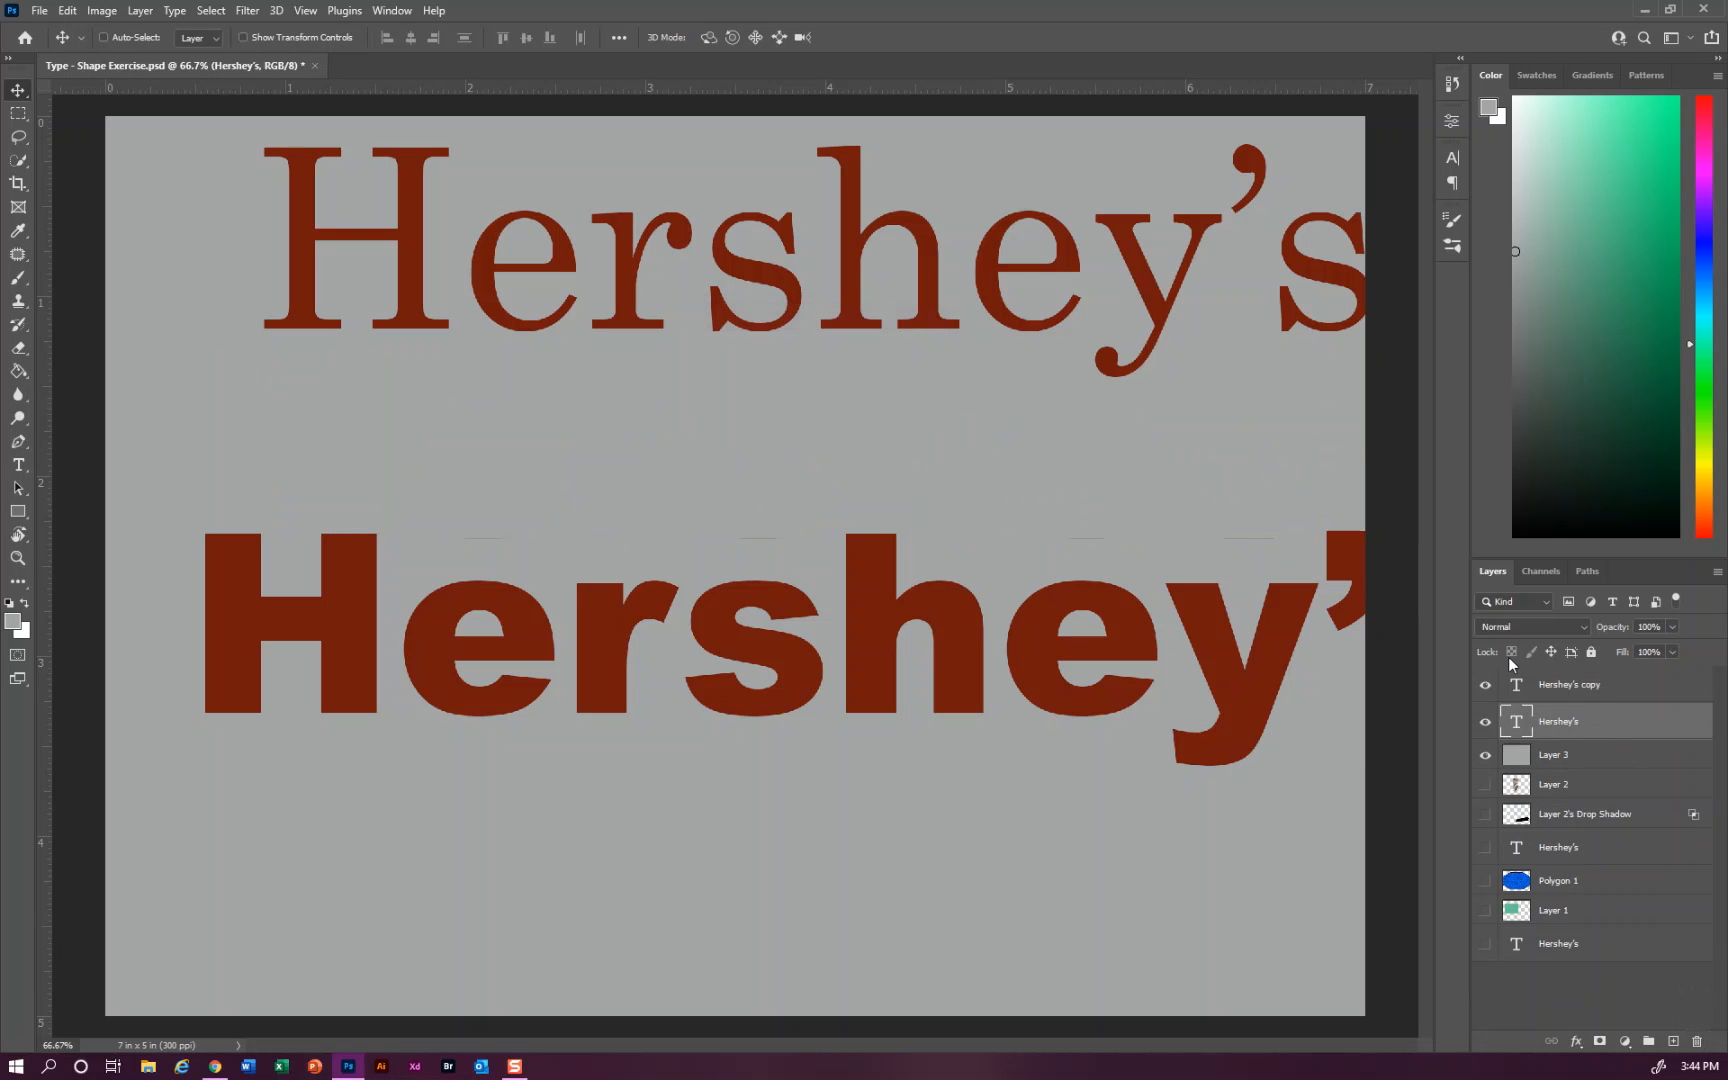
pyautogui.click(1568, 688)
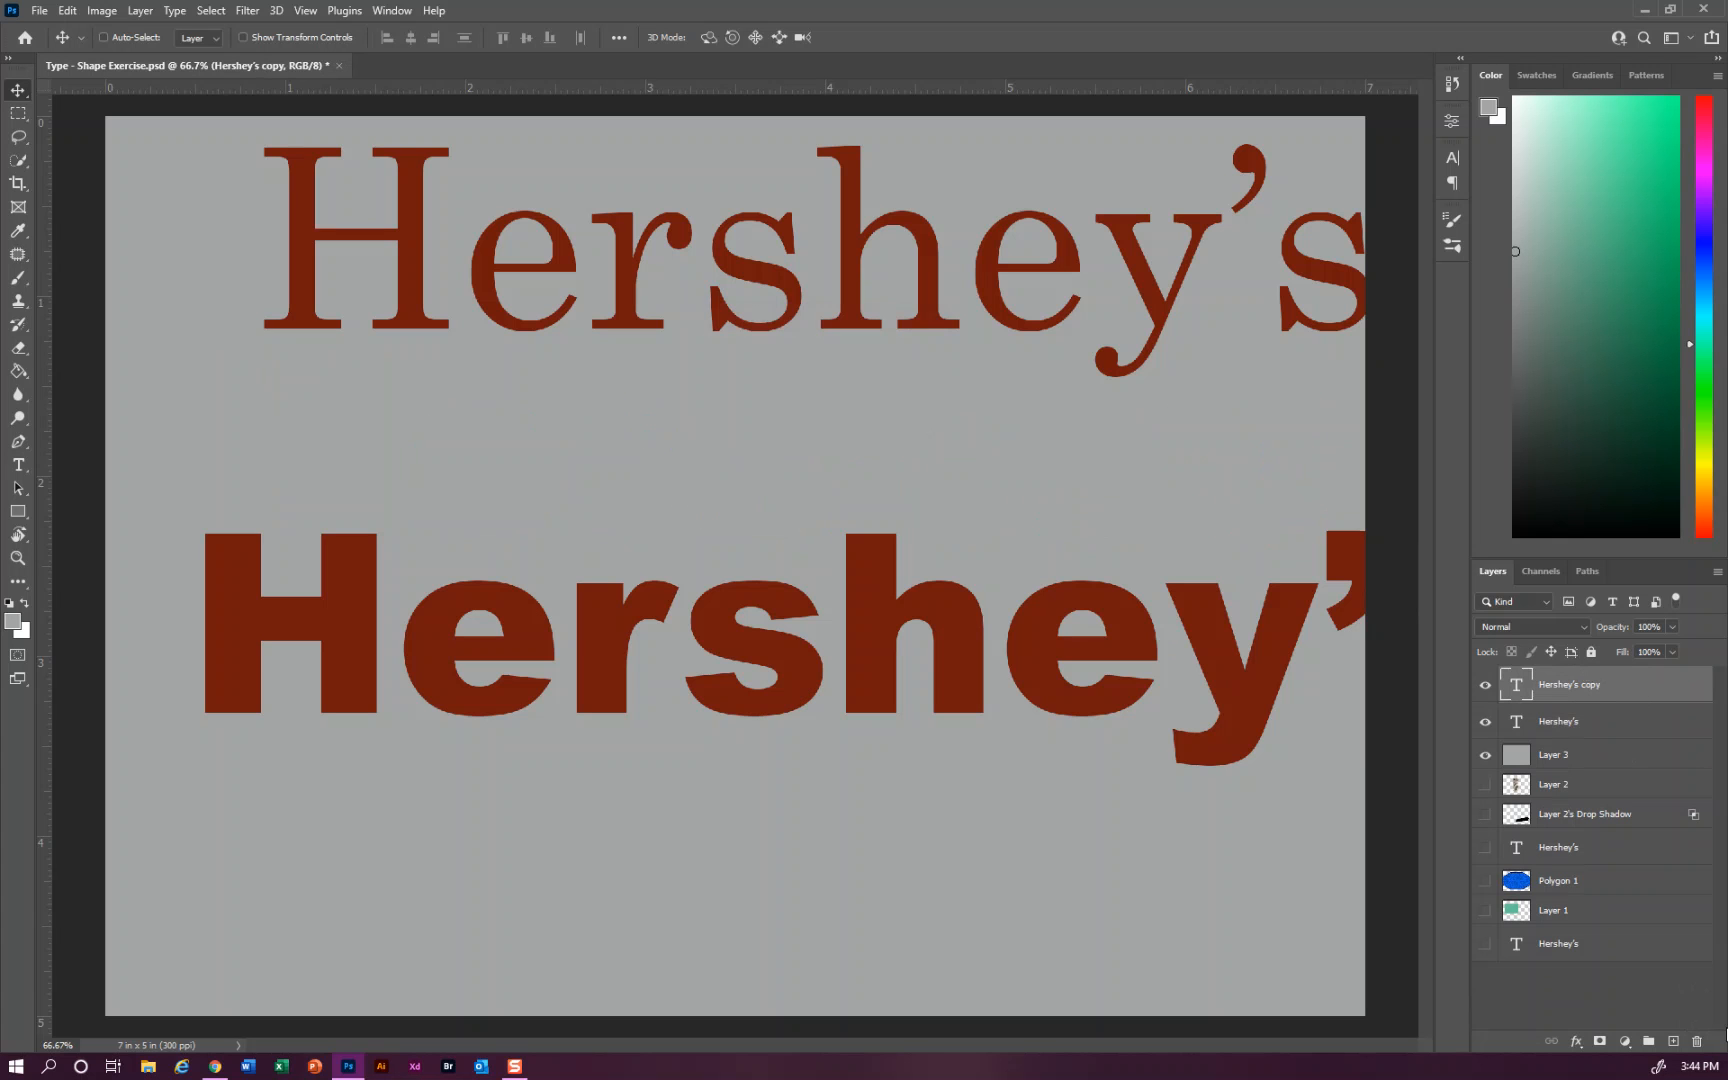
pyautogui.click(1695, 1043)
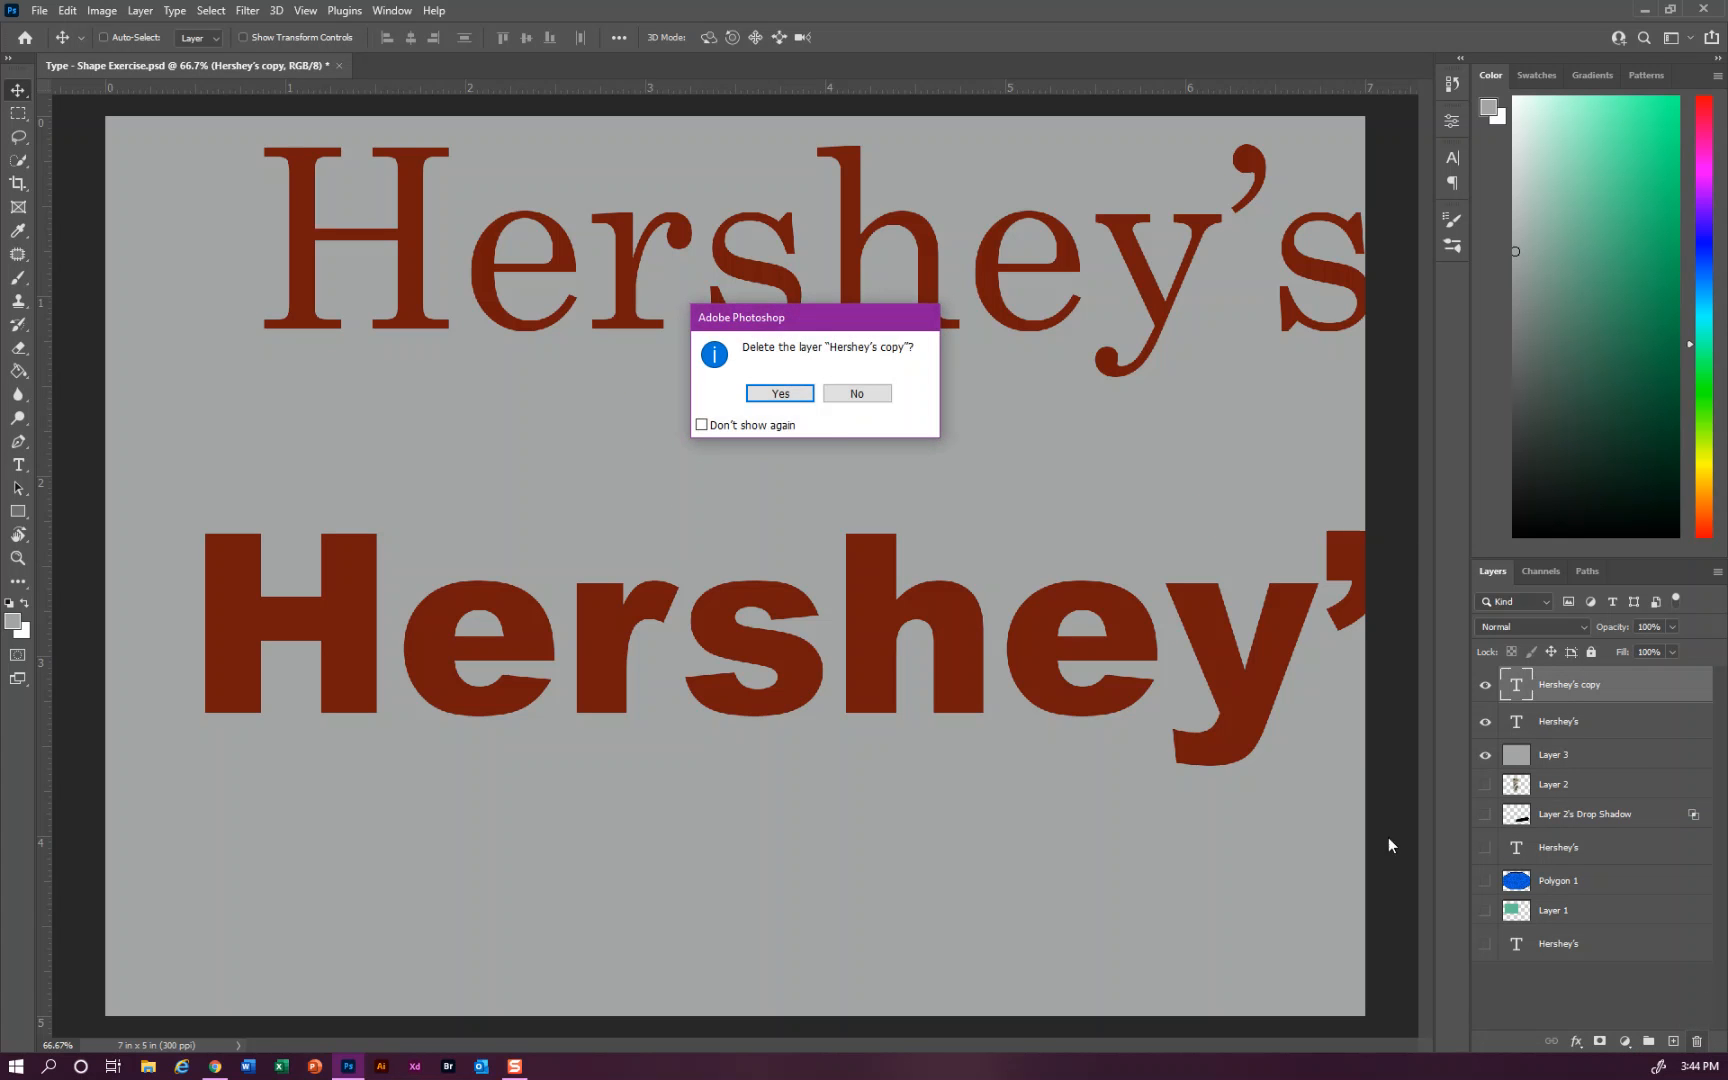
pyautogui.click(781, 392)
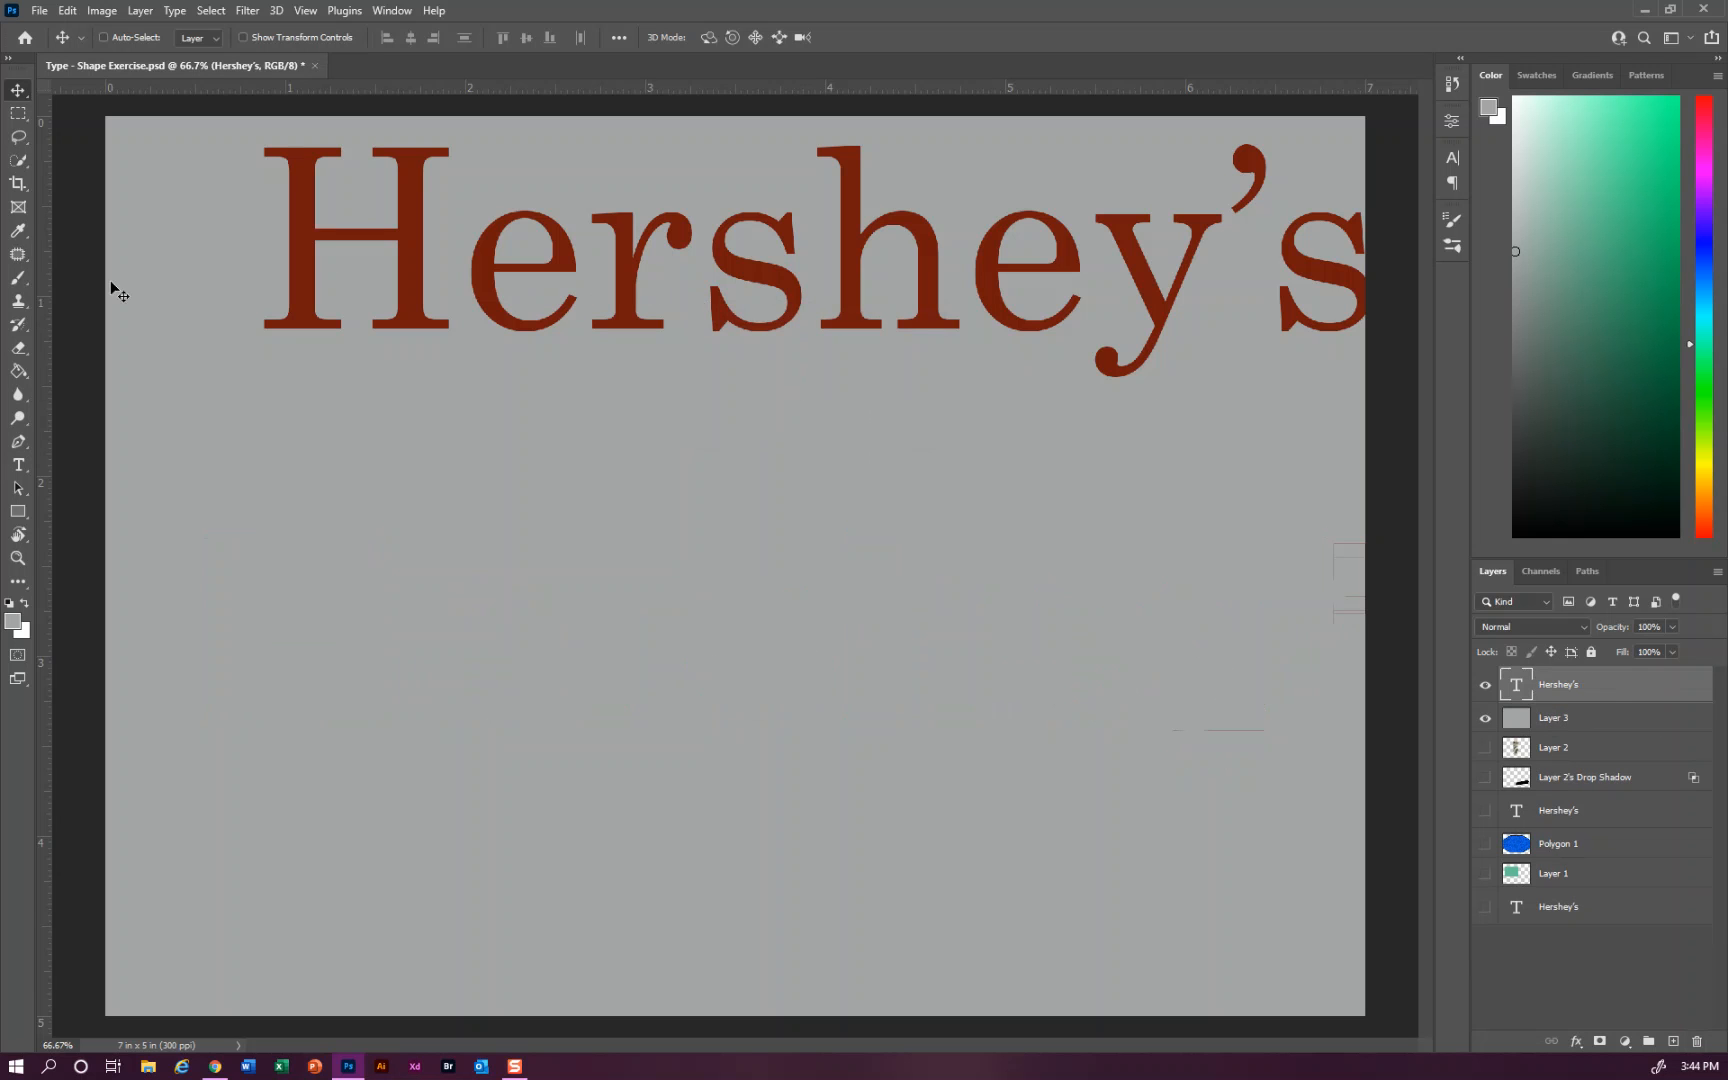
# Save the document after entering the Century Hershey's text with the Type tool, and open the Save As dialog.
pyautogui.click(20, 466)
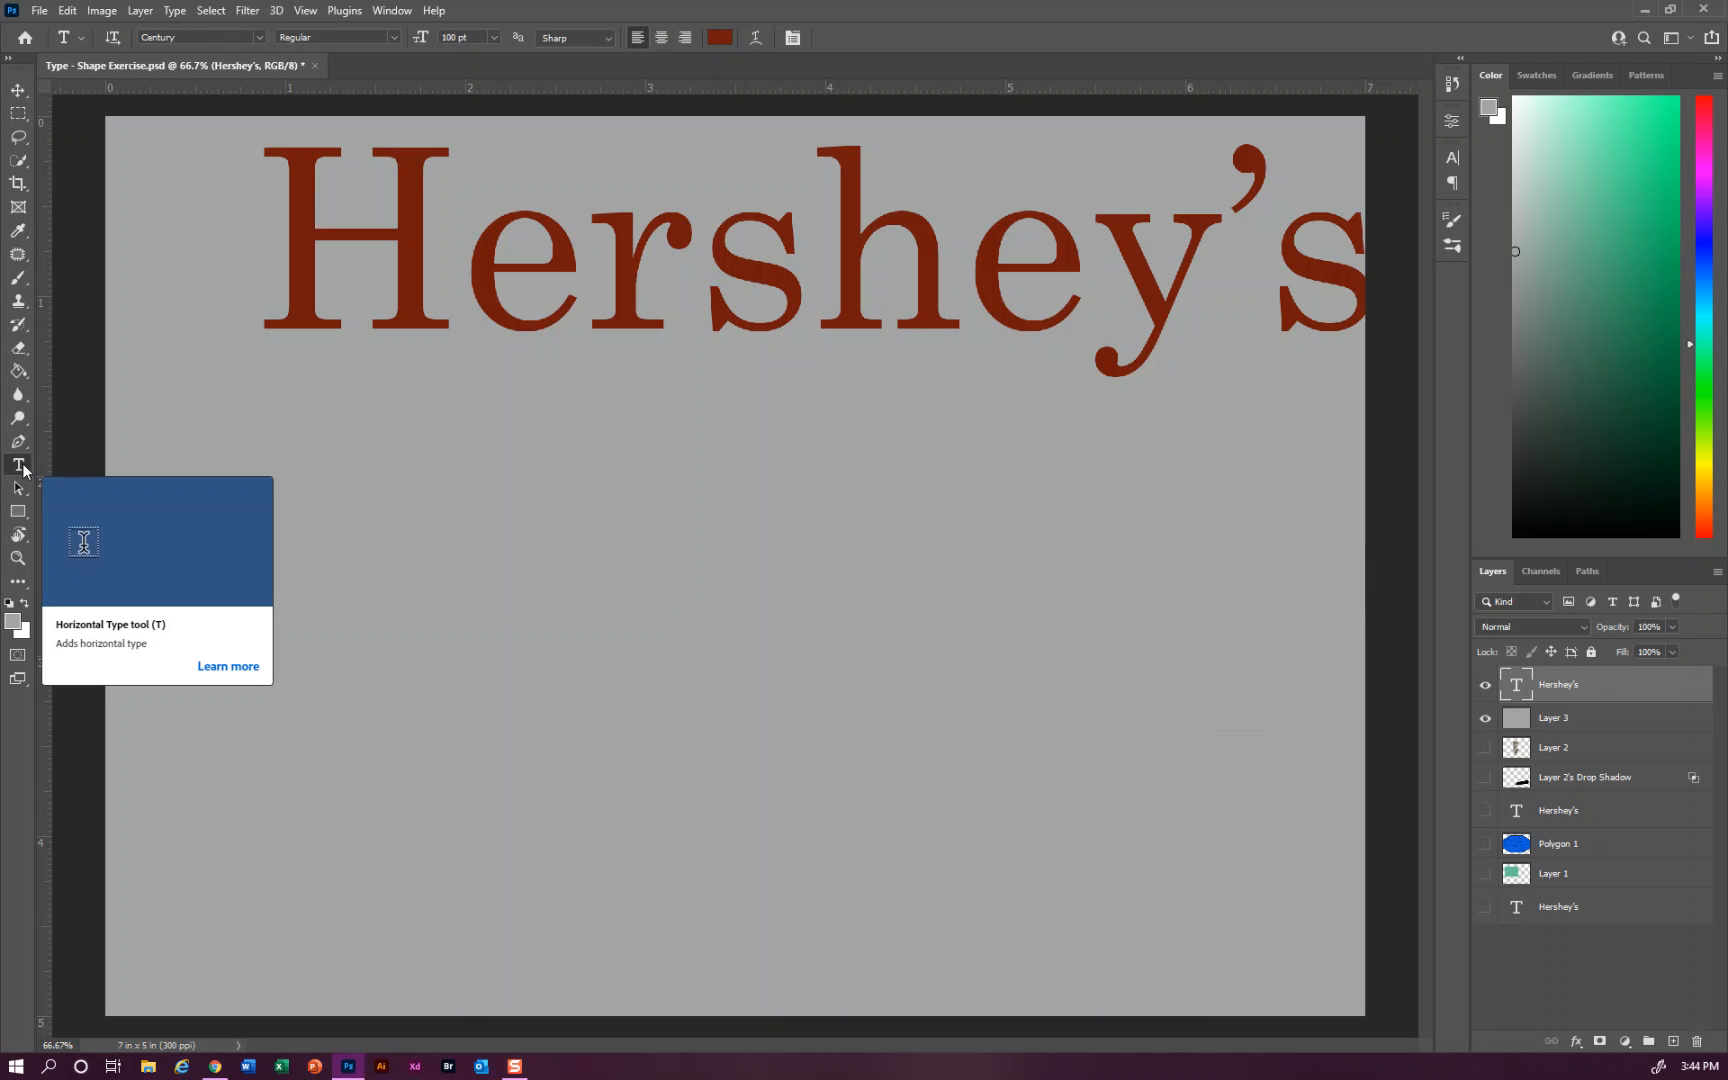
pyautogui.click(561, 244)
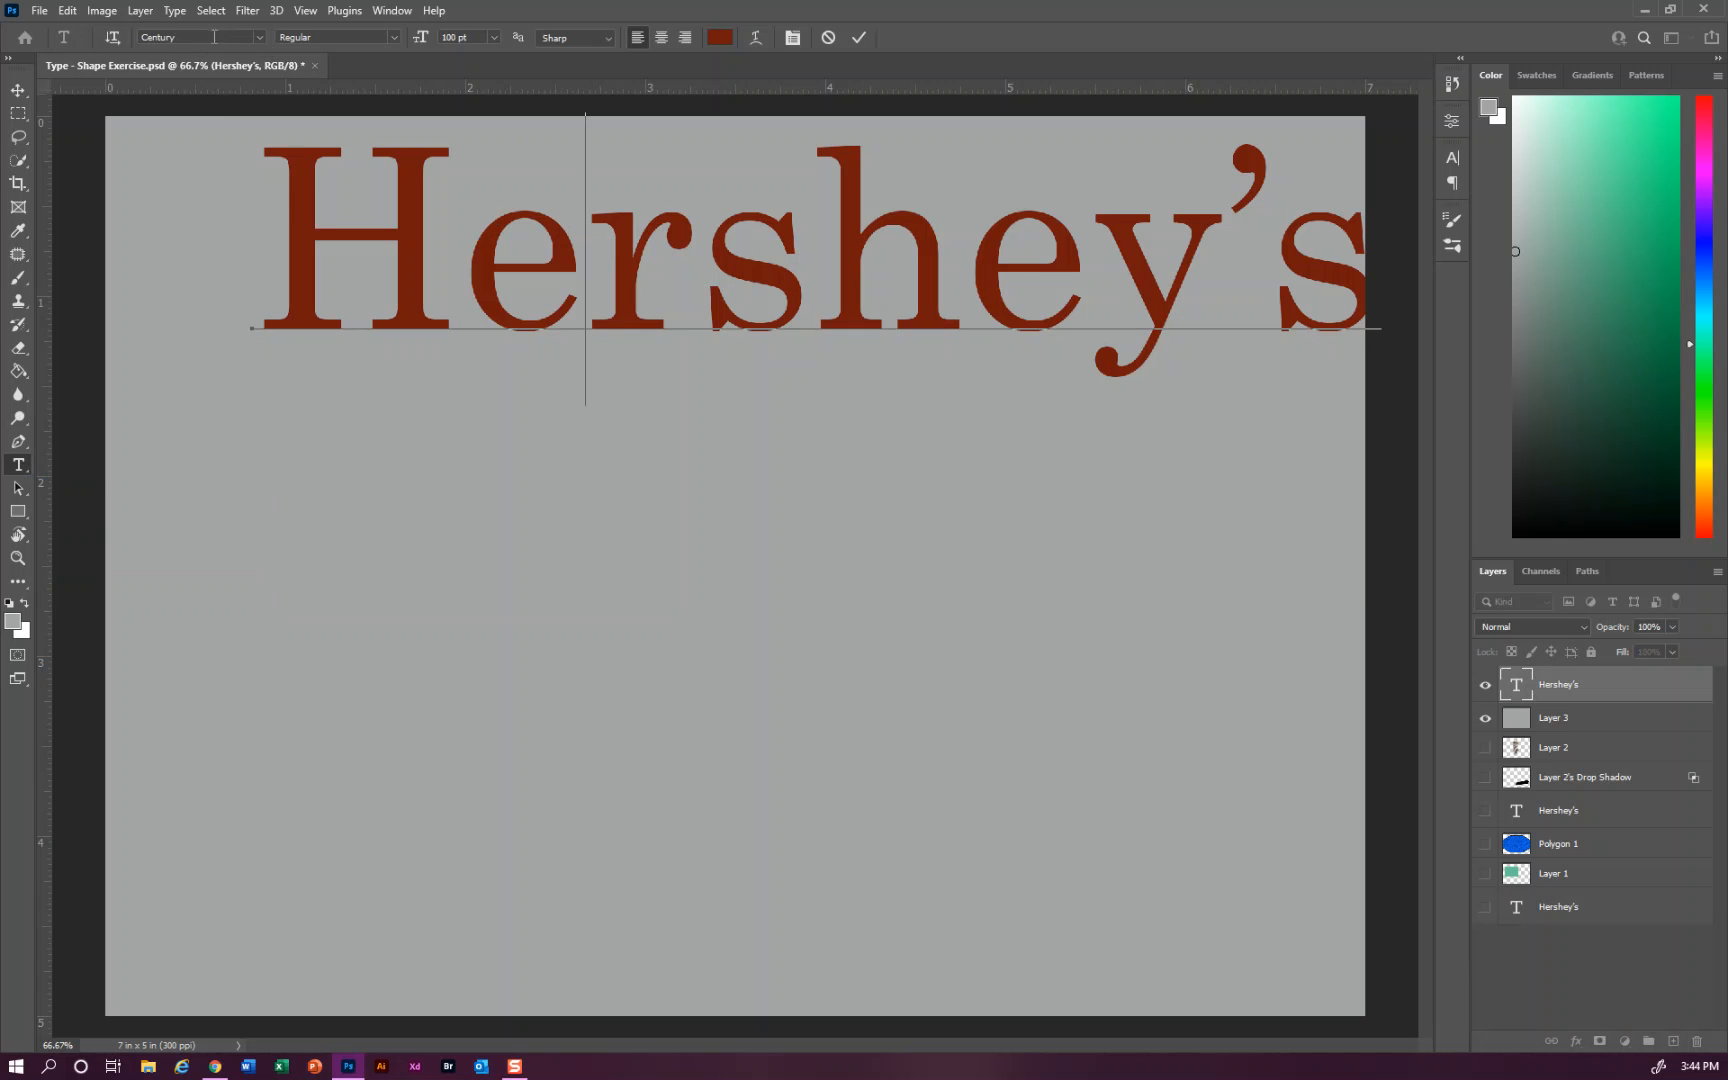
pyautogui.click(40, 11)
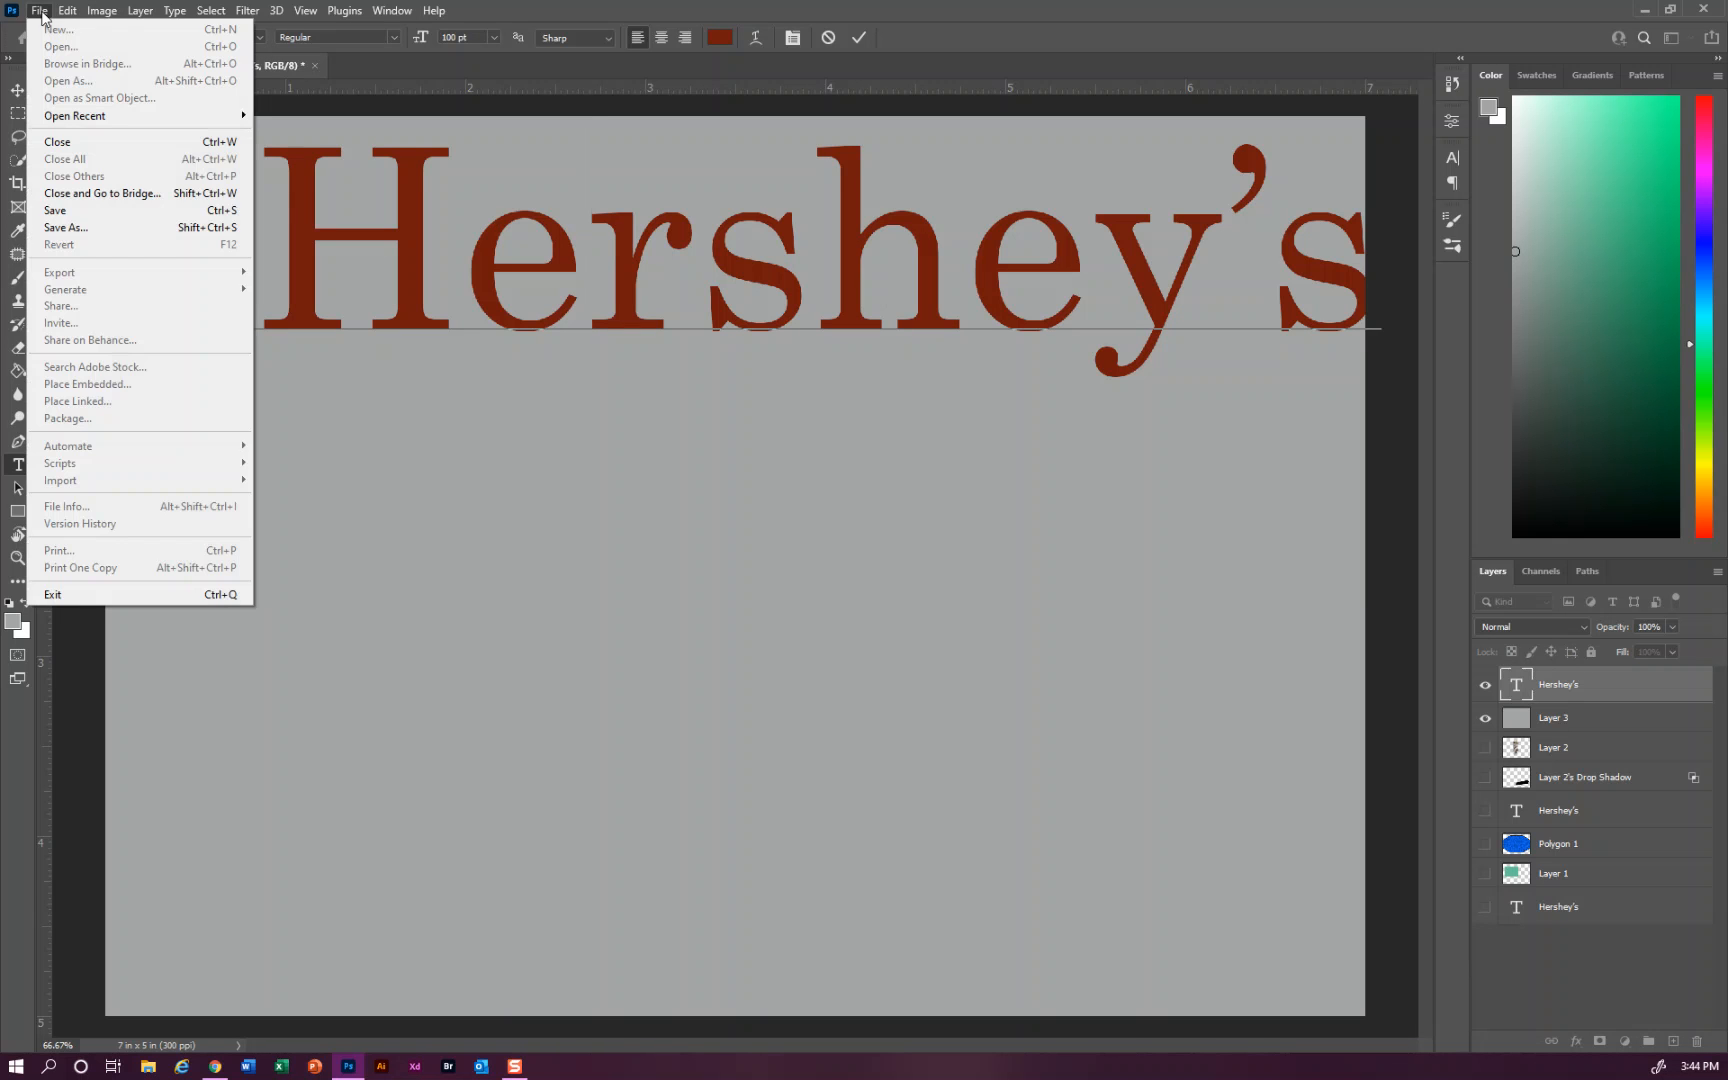
pyautogui.click(86, 217)
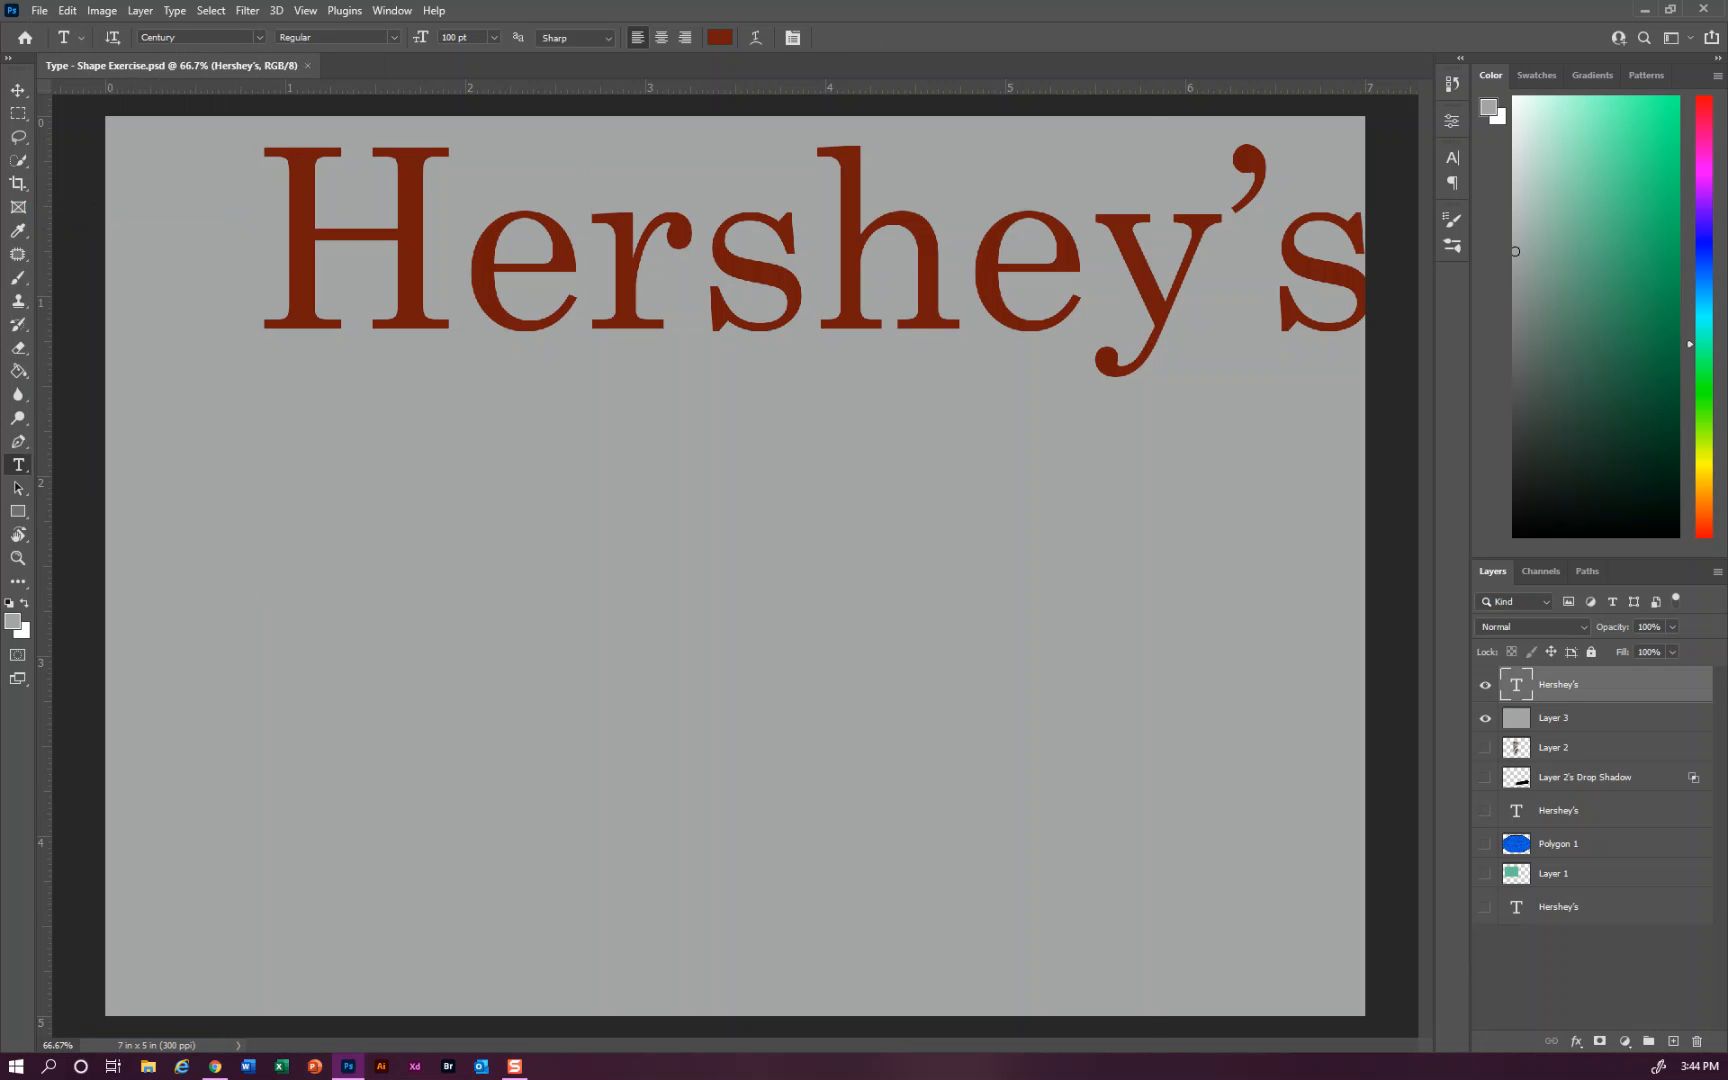
pyautogui.hotkey('ctrl', 'shift', 's')
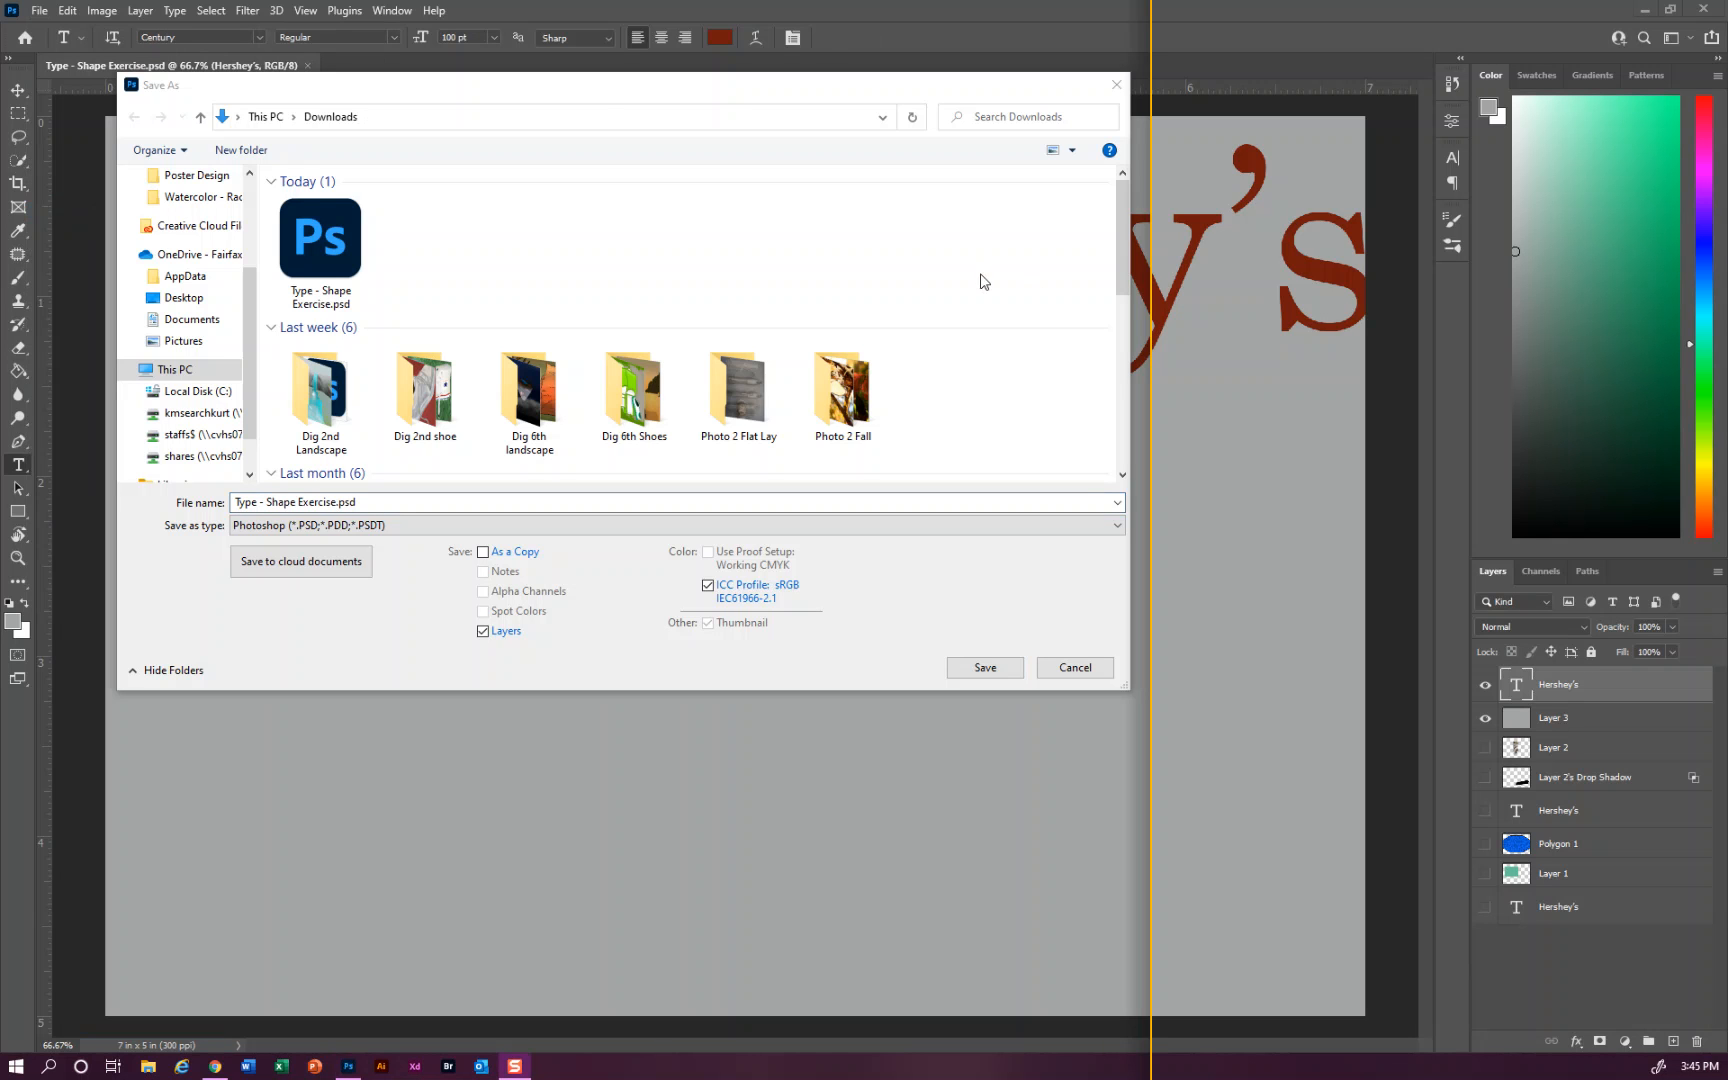